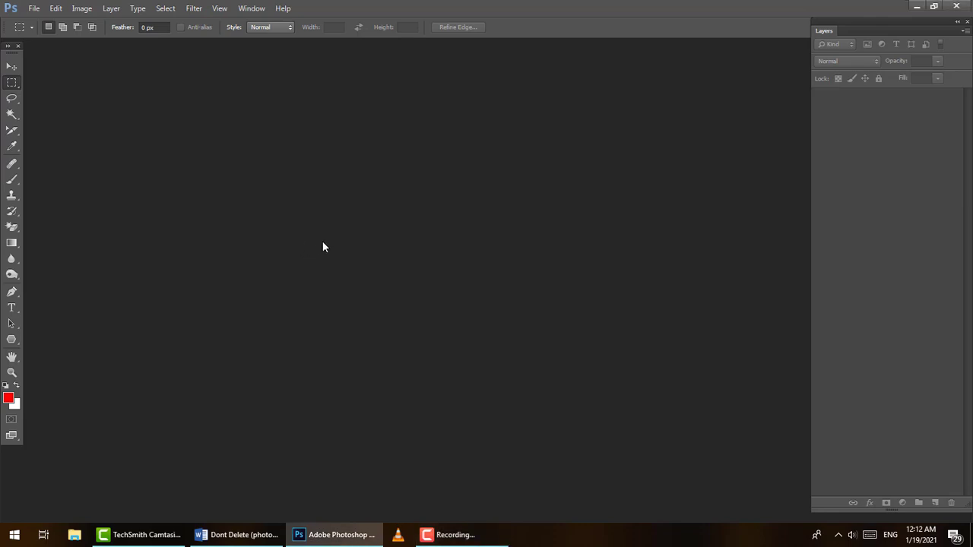
# - Open the image 35284662XANccE_ph from the Gardens folder
pyautogui.hotkey('ctrl', 'o')
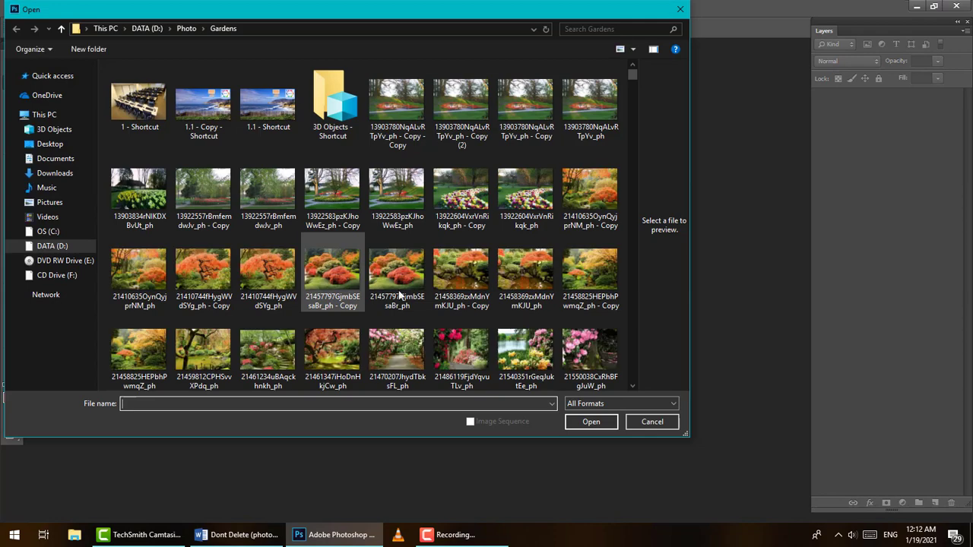
pyautogui.click(397, 243)
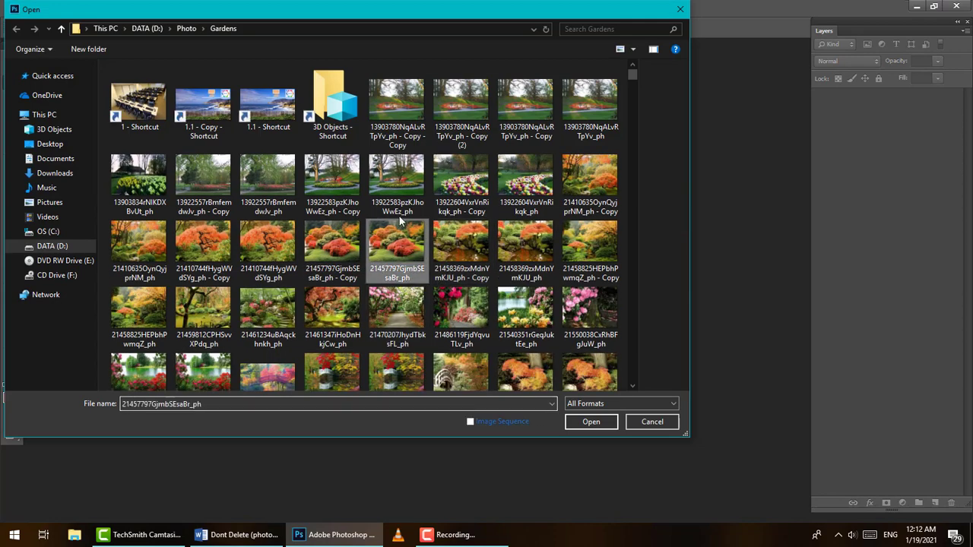
pyautogui.scroll(-5, 310, 236)
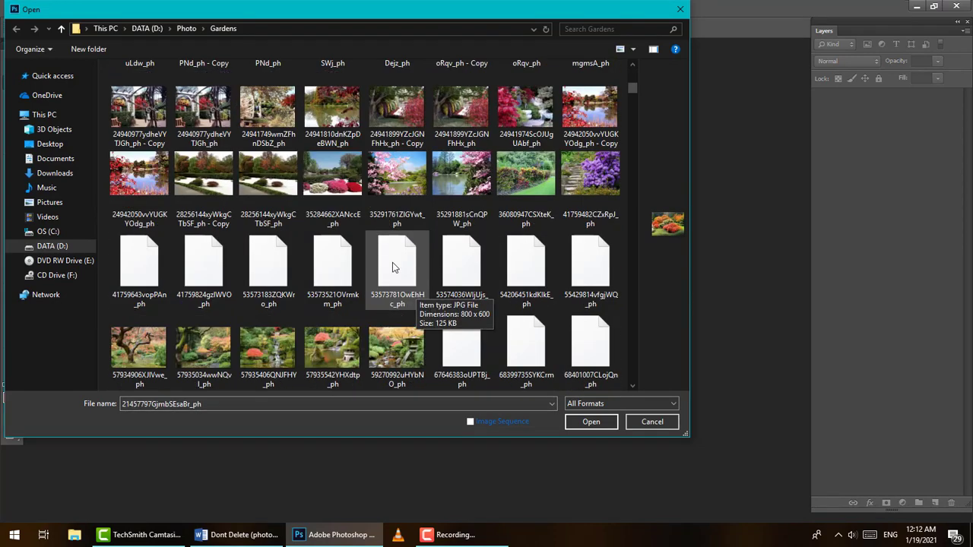
pyautogui.click(339, 203)
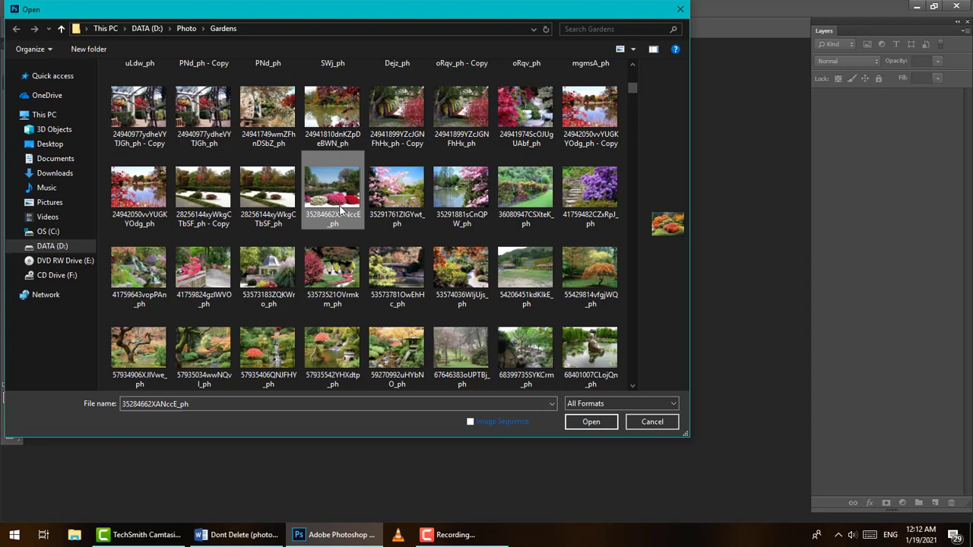
pyautogui.click(590, 422)
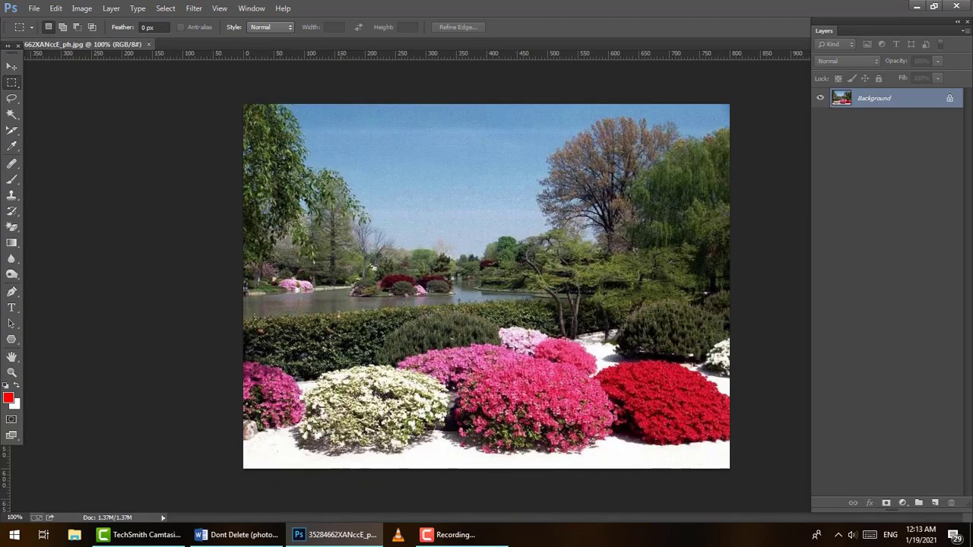
# - Convert the Background into a regular layer and draw a rectangular selection about 275 × 225 px over the sky between the trees
pyautogui.doubleClick(905, 101)
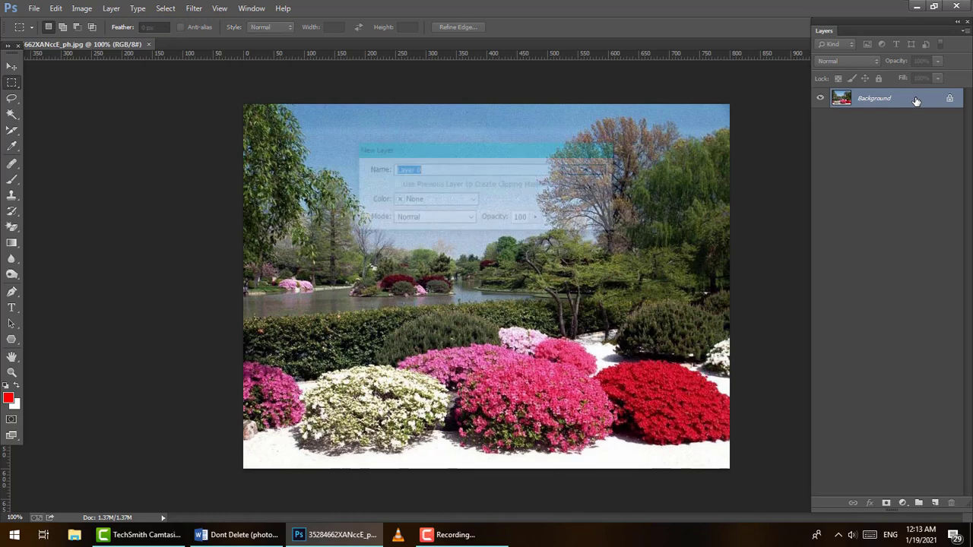
pyautogui.press('Return')
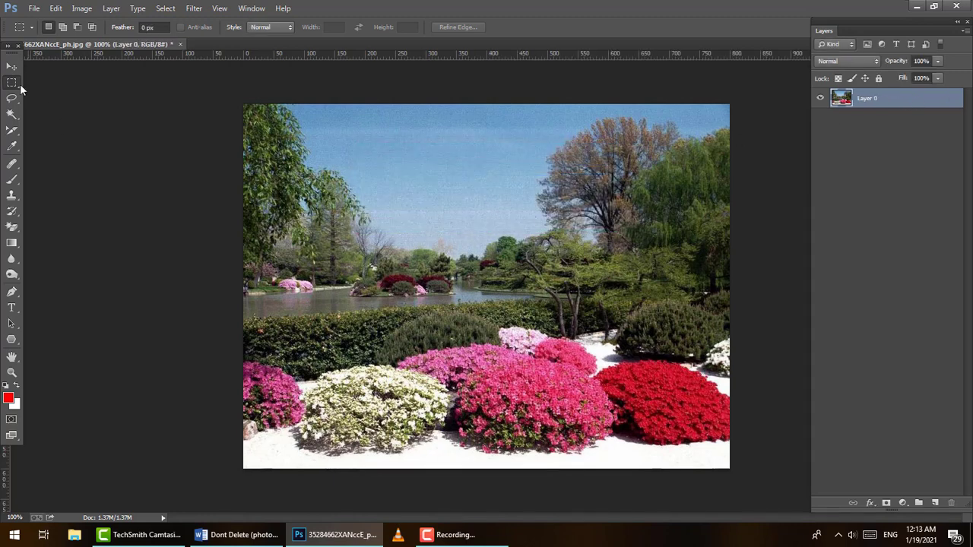
pyautogui.moveTo(430, 166); pyautogui.dragTo(525, 262)
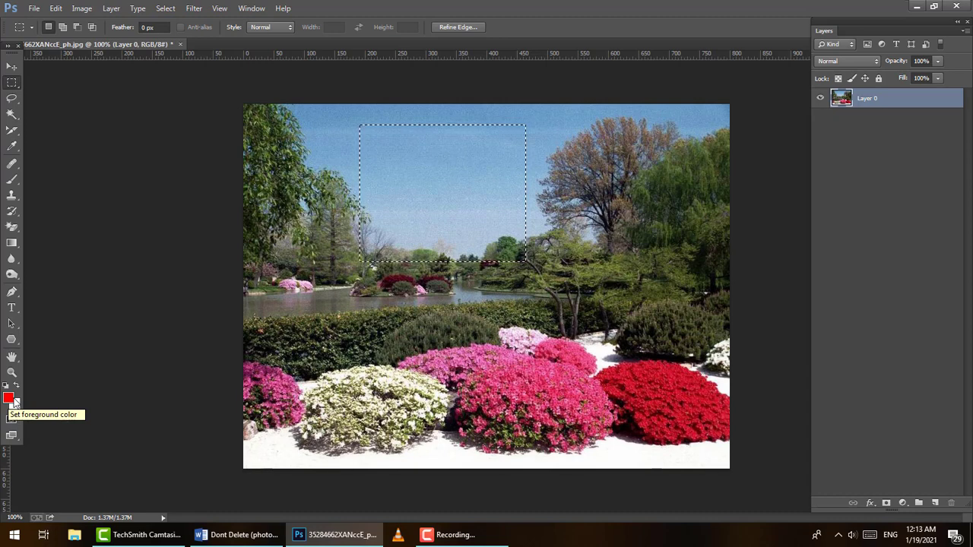
# - Reset the foreground and background colors to default black and white, and swap them back and forth, ending with black as foreground
pyautogui.press('d')
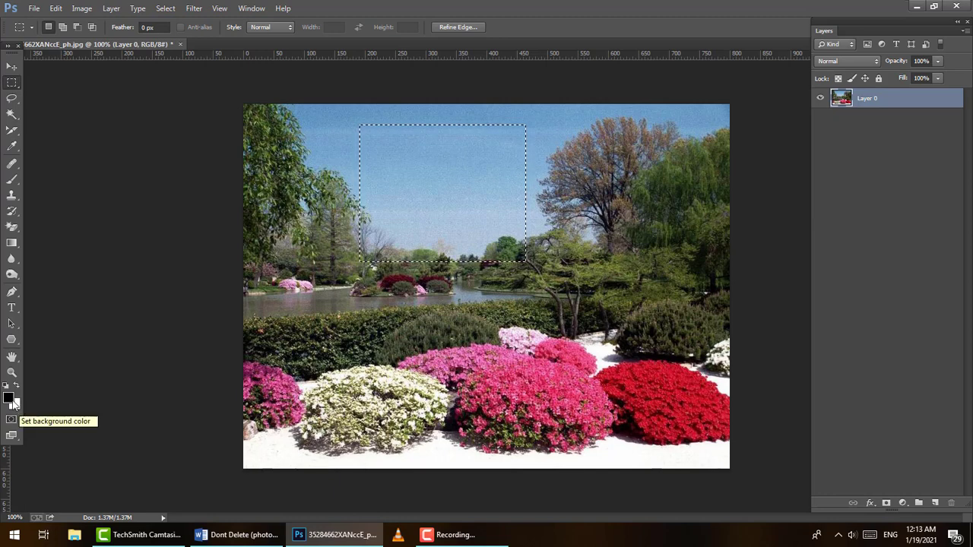
pyautogui.press('x')
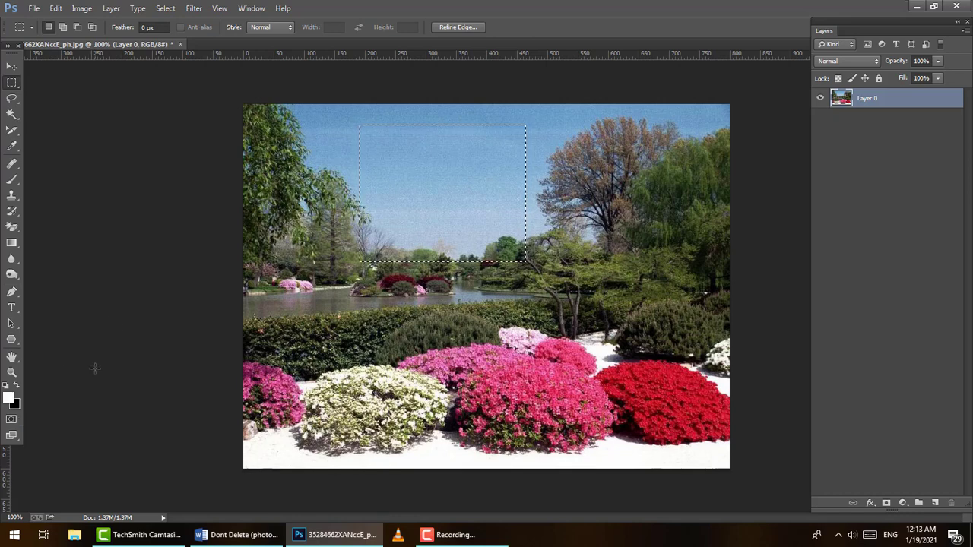
pyautogui.press('x')
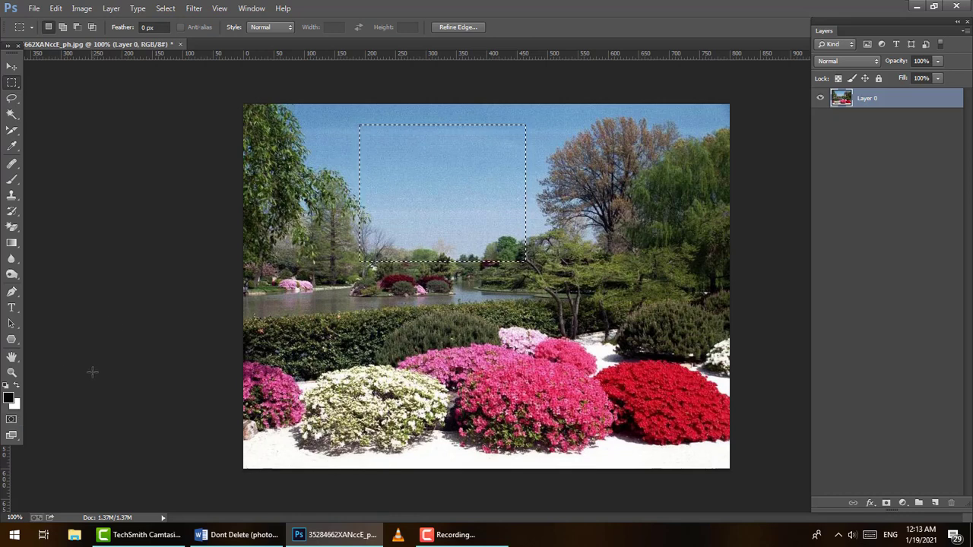
pyautogui.press('x')
pyautogui.press('x')
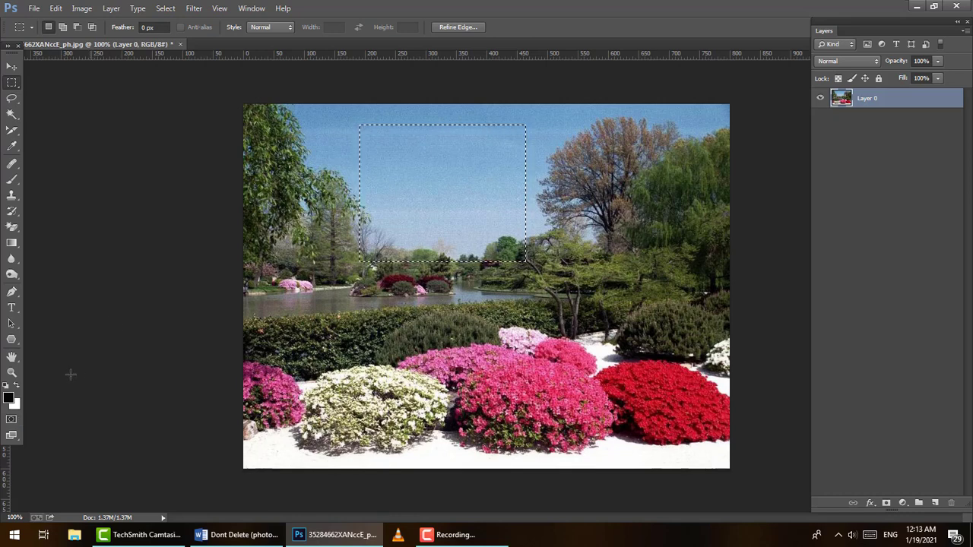
pyautogui.click(18, 386)
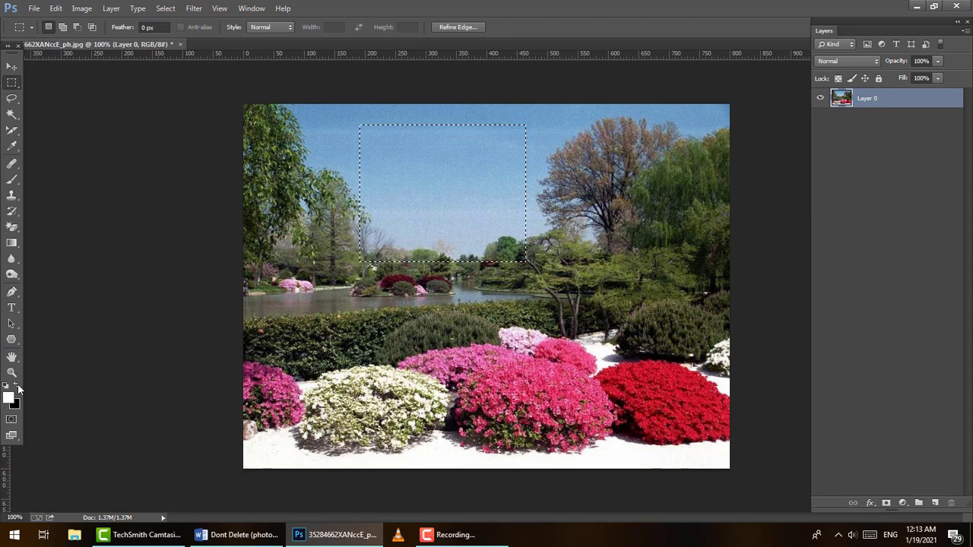
pyautogui.click(19, 387)
pyautogui.press('x')
pyautogui.press('x')
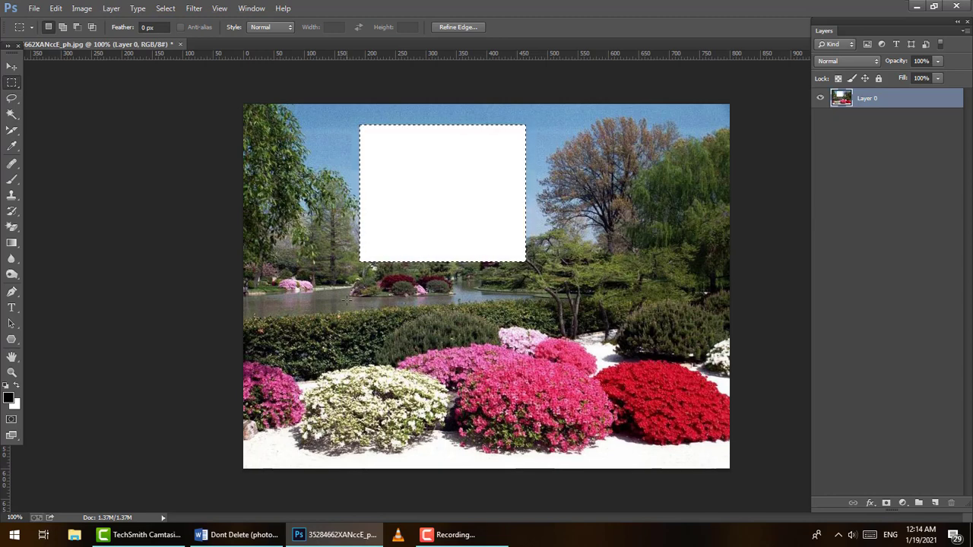
# - Fill the rectangular sky selection with the foreground color and check where the Fill command is listed
pyautogui.press('alt')
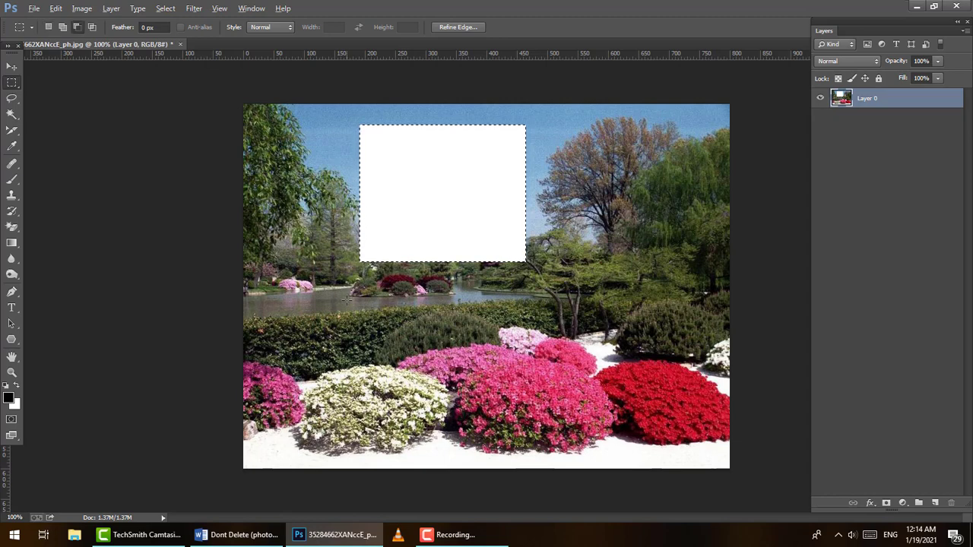
pyautogui.hotkey('alt', 'BackSpace')
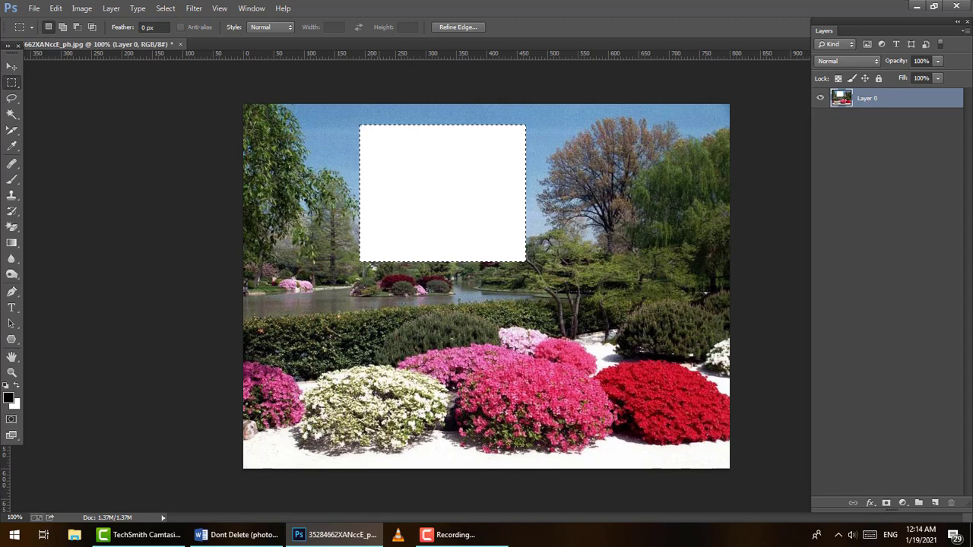
pyautogui.click(55, 8)
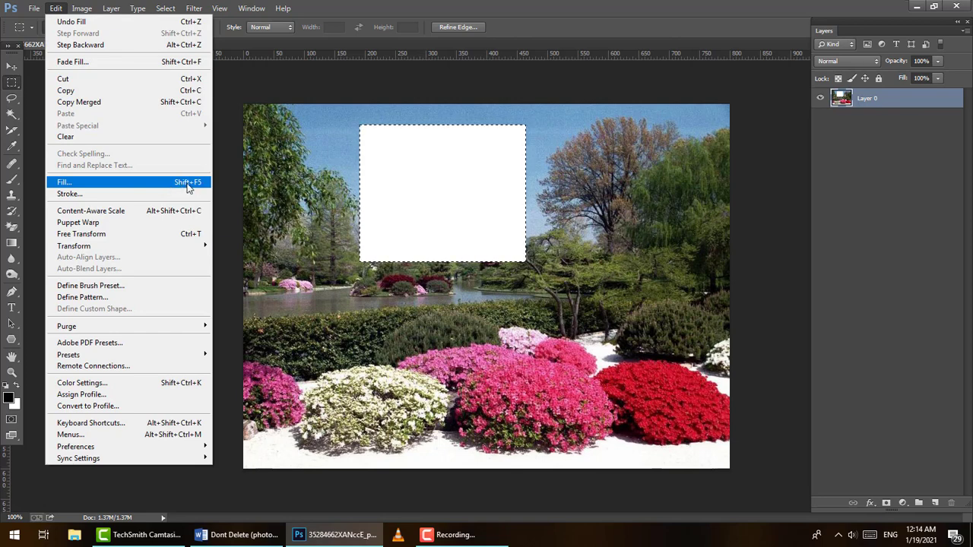
pyautogui.click(412, 174)
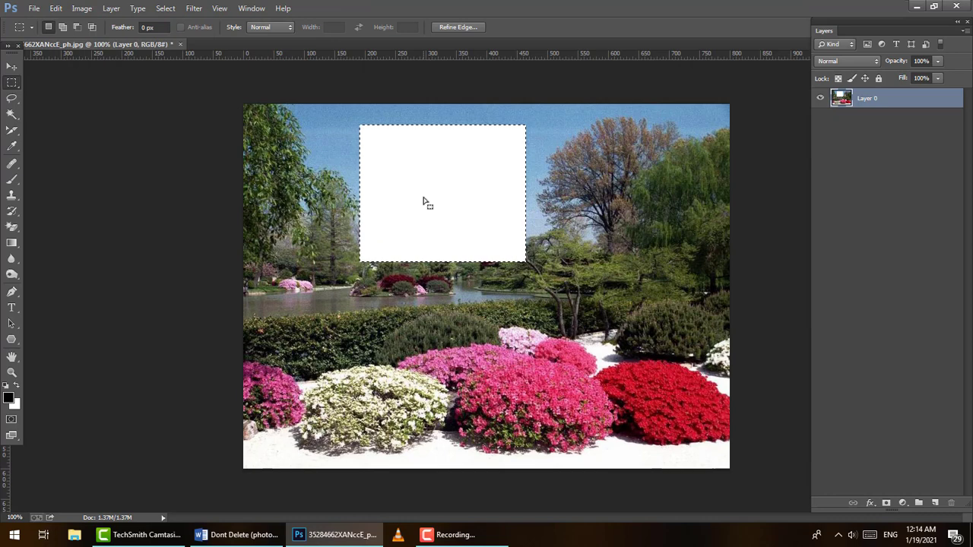
# - Apply a Content-Aware fill to the sky selection, and refill it with the white background color
pyautogui.hotkey('shift', 'BackSpace')
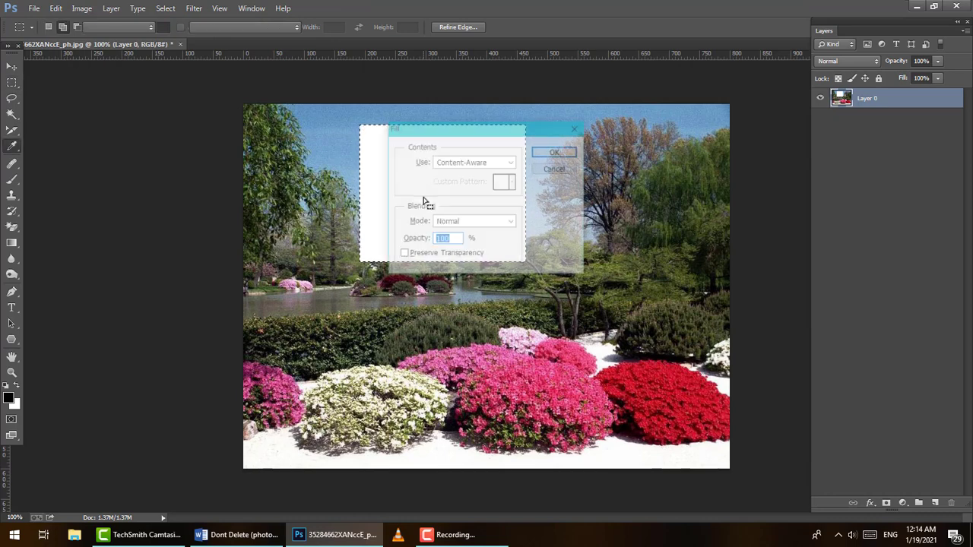
pyautogui.moveTo(483, 139); pyautogui.dragTo(680, 140)
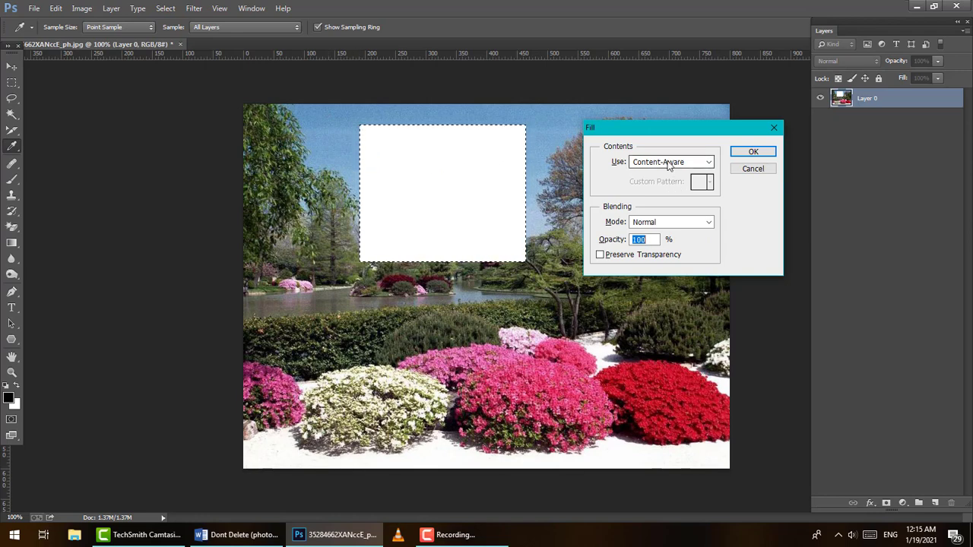
pyautogui.click(743, 154)
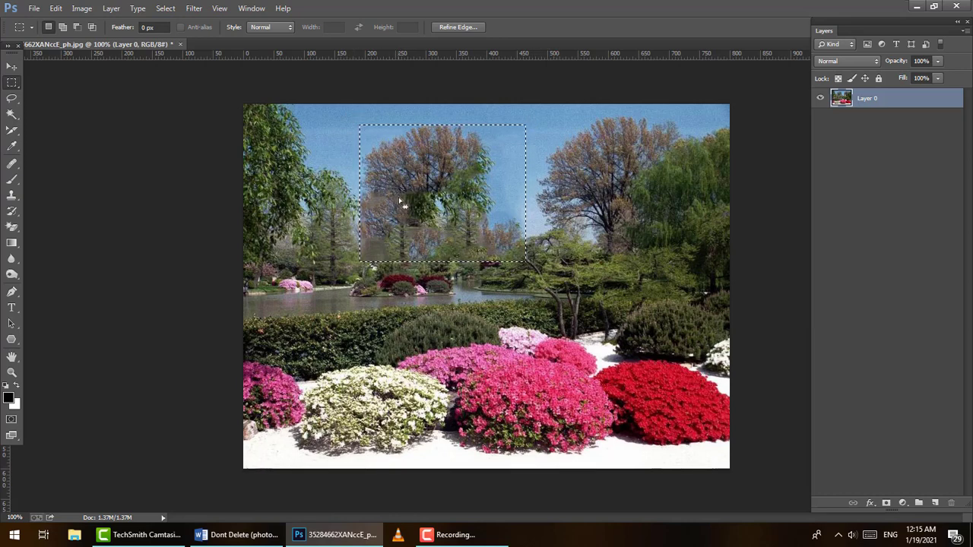
pyautogui.hotkey('ctrl', 'BackSpace')
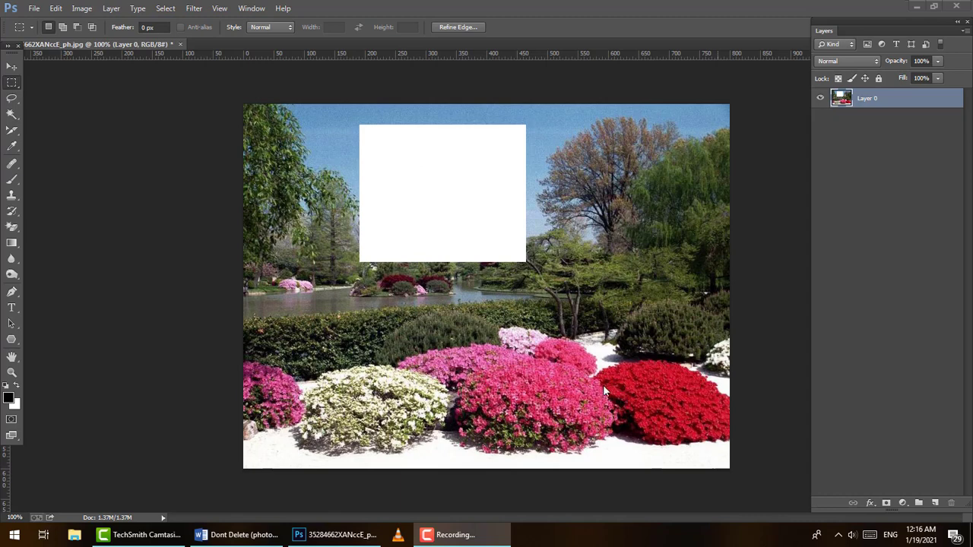
# - Select a rectangle about 150 × 60 px where the pink and red bushes meet and fill it with Content-Aware
pyautogui.click(589, 369)
pyautogui.moveTo(597, 364); pyautogui.dragTo(666, 399)
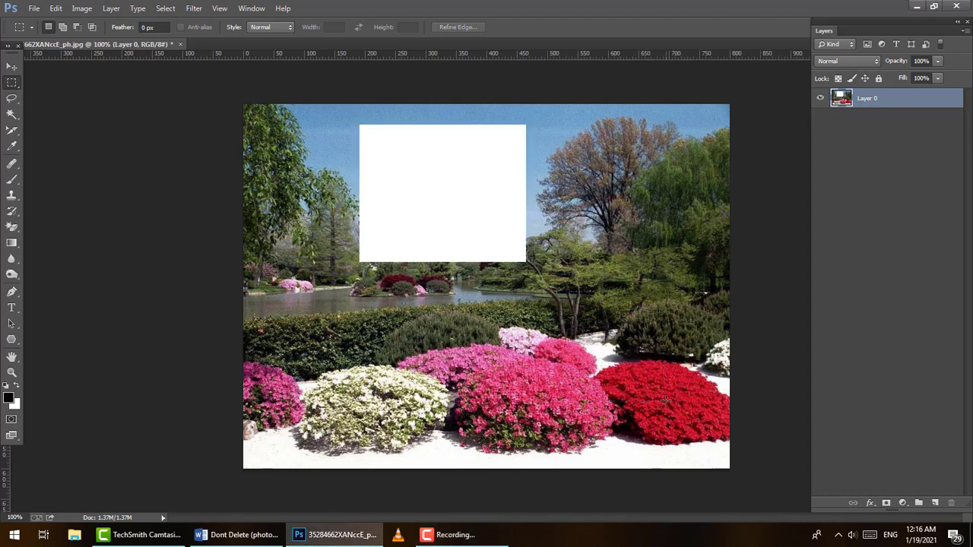
pyautogui.hotkey('shift', 'BackSpace')
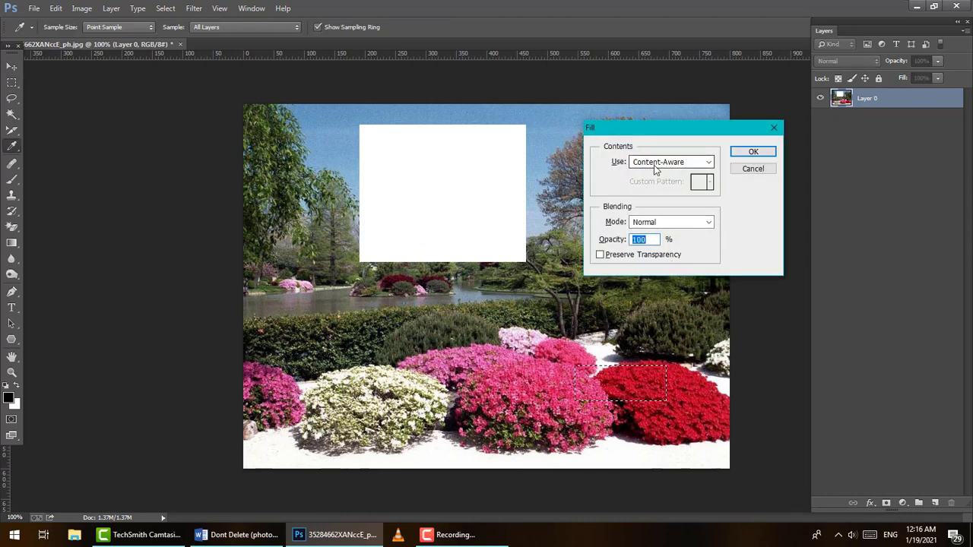
pyautogui.click(749, 152)
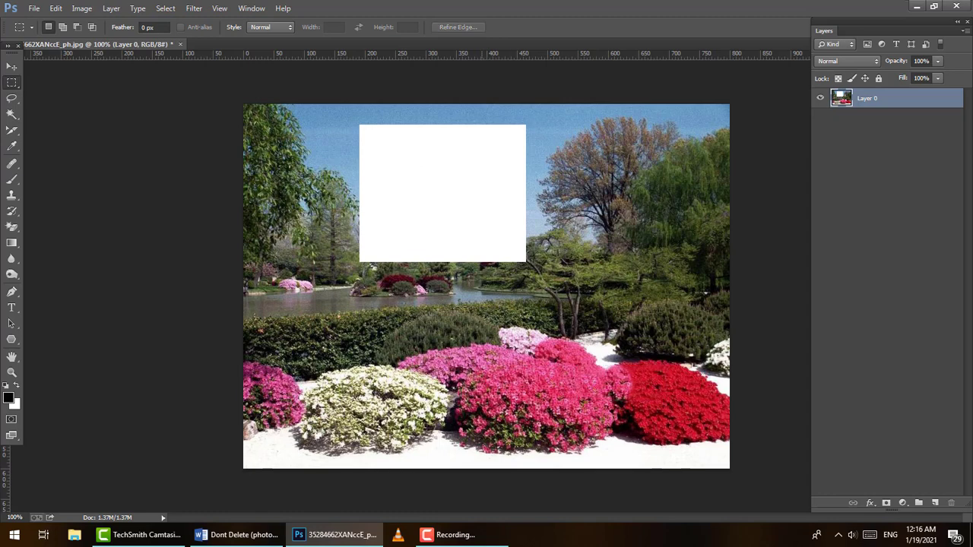
# - Select a rectangle about 185 × 205 px overlapping the white box and the lake, and set the Fill contents to Foreground Color
pyautogui.moveTo(409, 194); pyautogui.dragTo(521, 319)
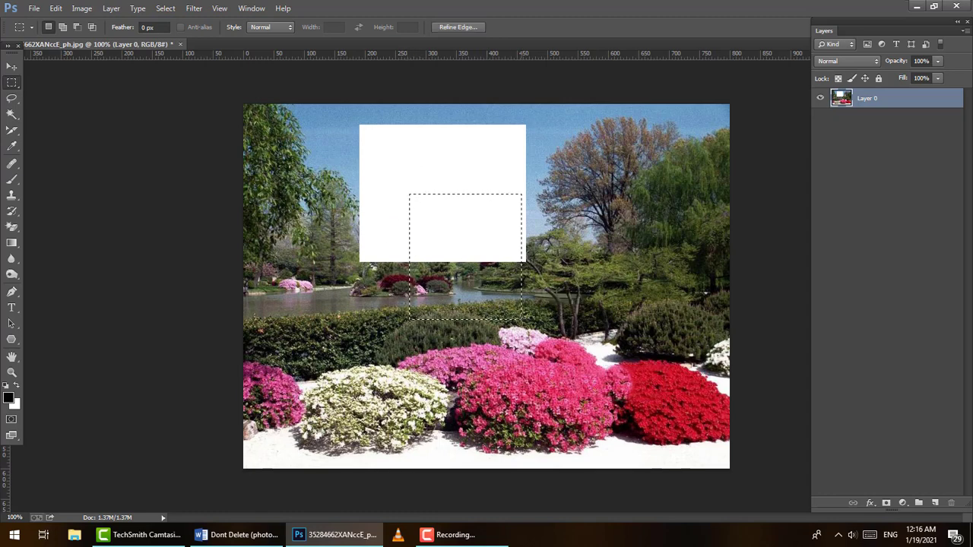
pyautogui.hotkey('shift', 'F5')
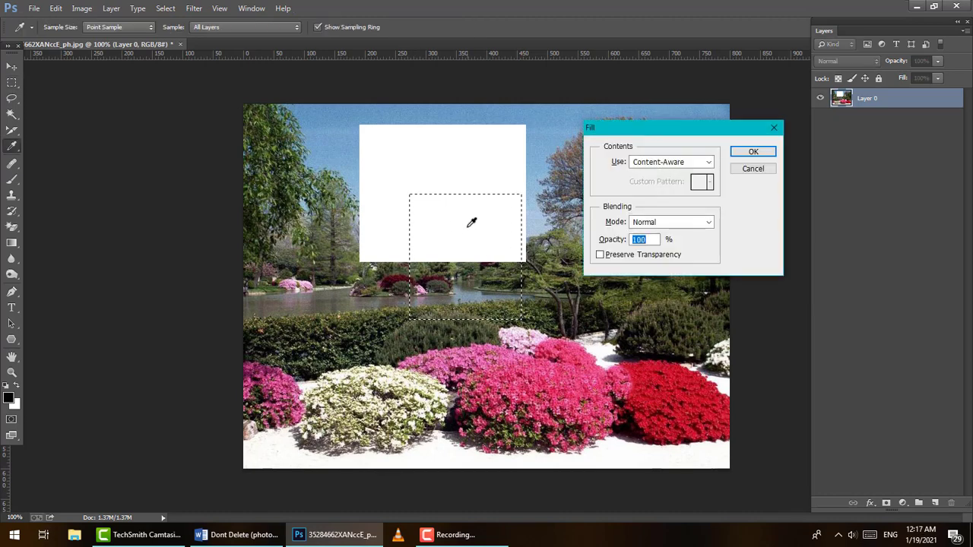
pyautogui.click(679, 164)
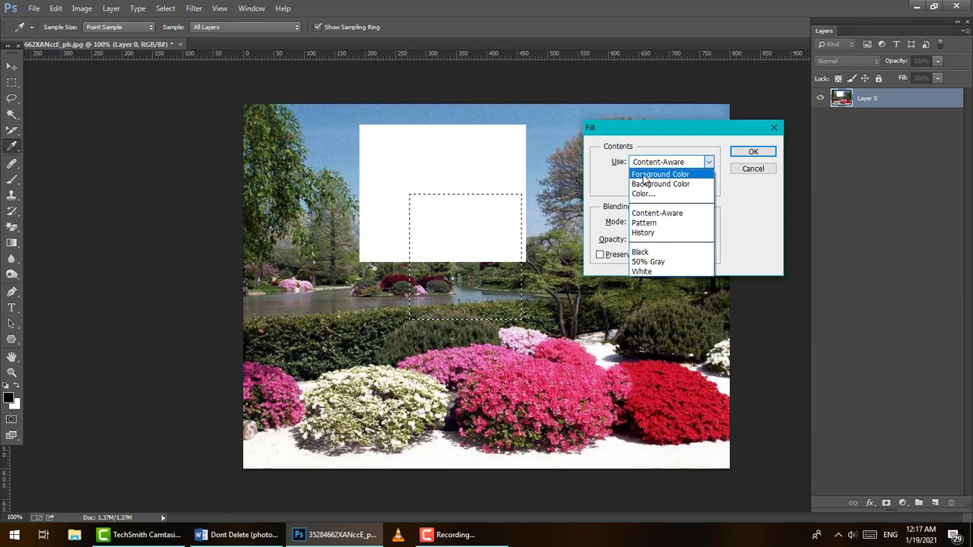
pyautogui.click(652, 176)
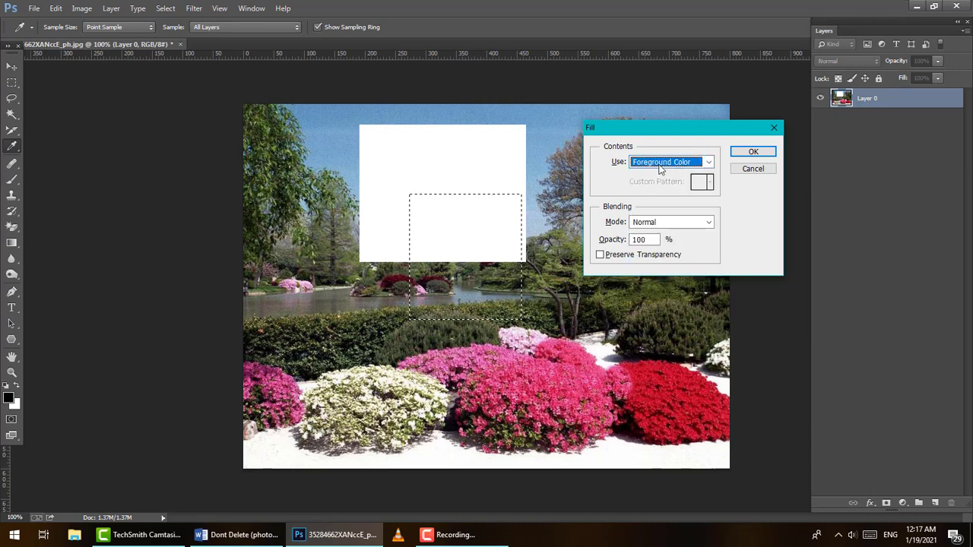
# - Fill the selection with the custom red color fa0505, and undo the fill
pyautogui.click(709, 163)
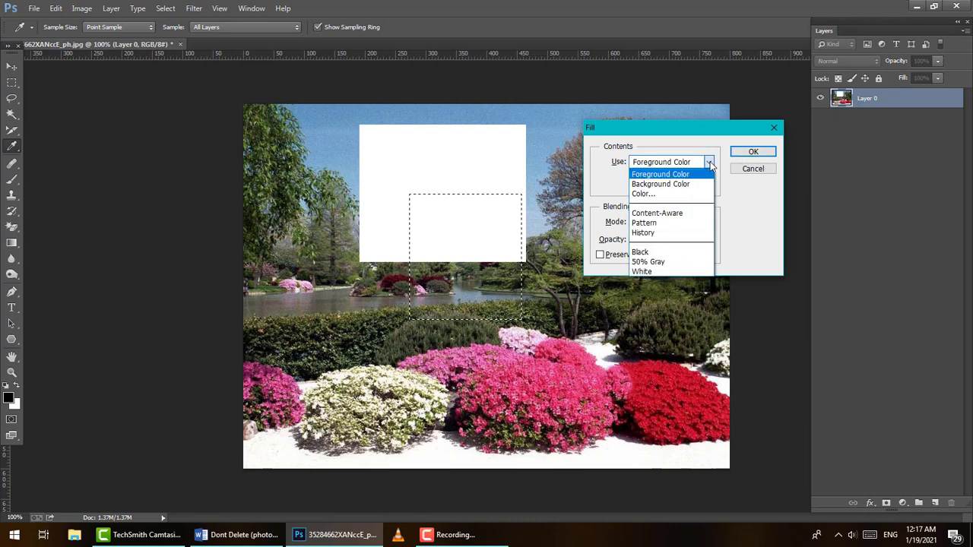
pyautogui.click(645, 195)
pyautogui.click(800, 164)
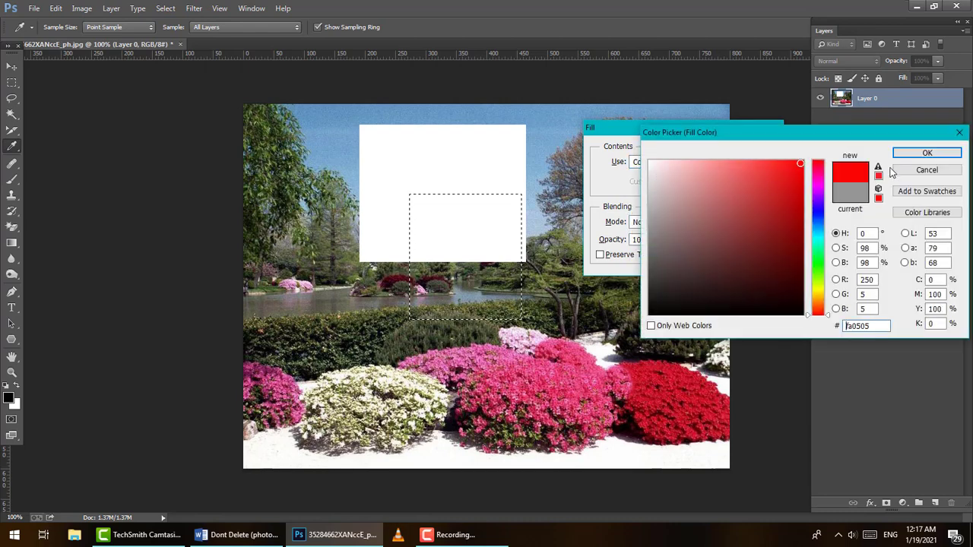
pyautogui.click(926, 154)
pyautogui.click(749, 150)
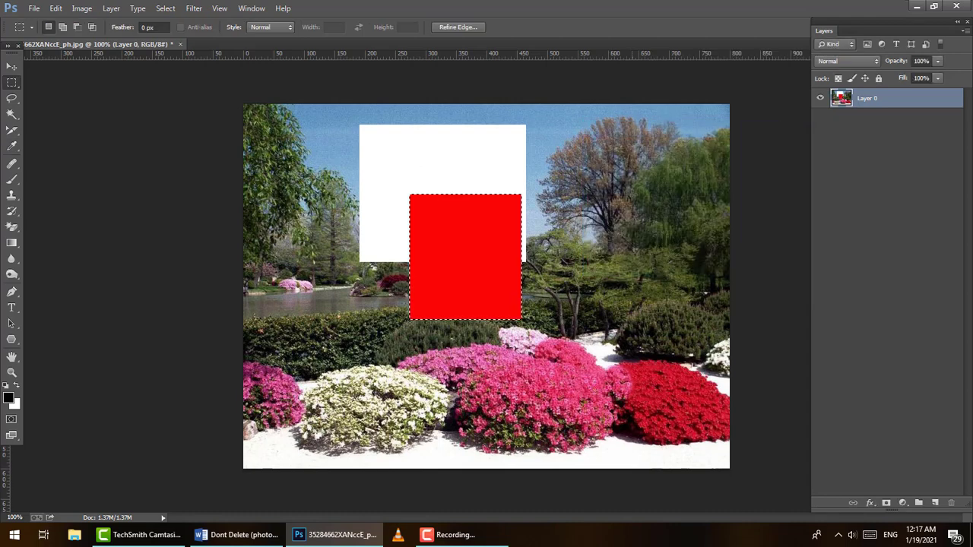
pyautogui.hotkey('ctrl', 'z')
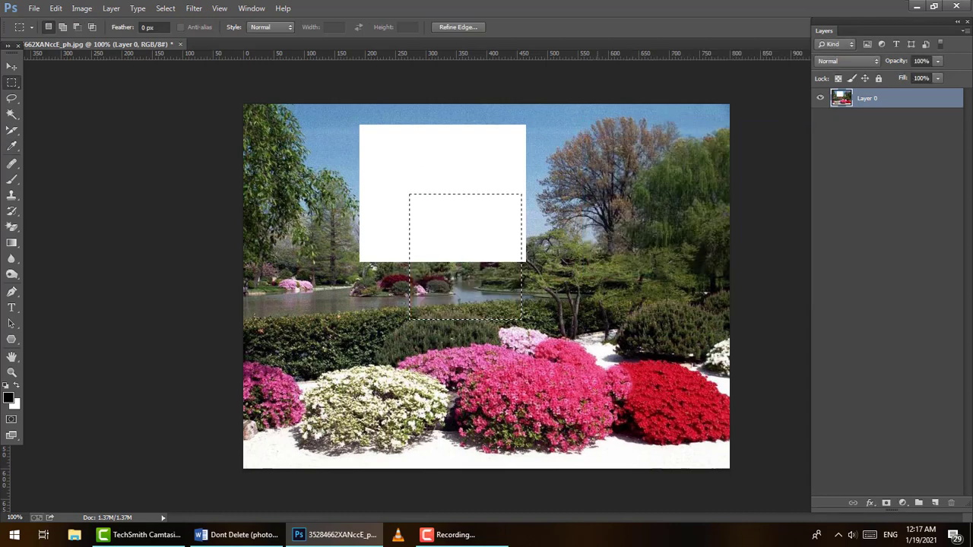
# - Fill the selection with the sandy tan custom pattern, and undo the fill
pyautogui.hotkey('shift', 'F5')
pyautogui.click(709, 161)
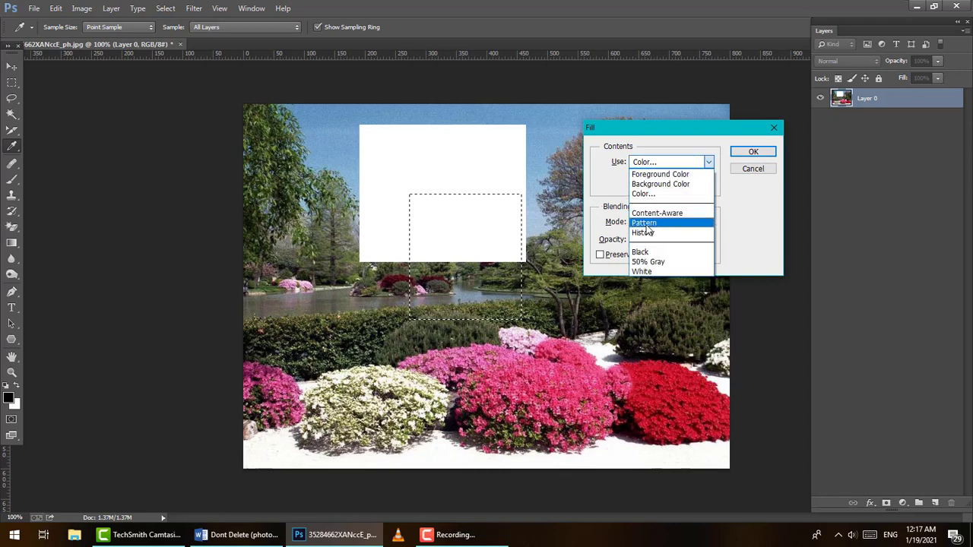
pyautogui.click(647, 222)
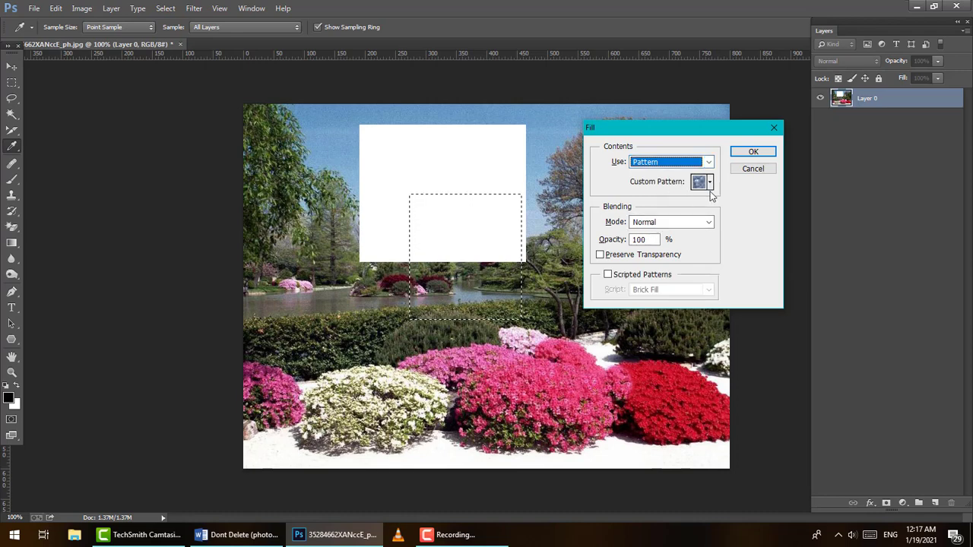
pyautogui.click(710, 183)
pyautogui.click(710, 182)
pyautogui.scroll(-4, 756, 236)
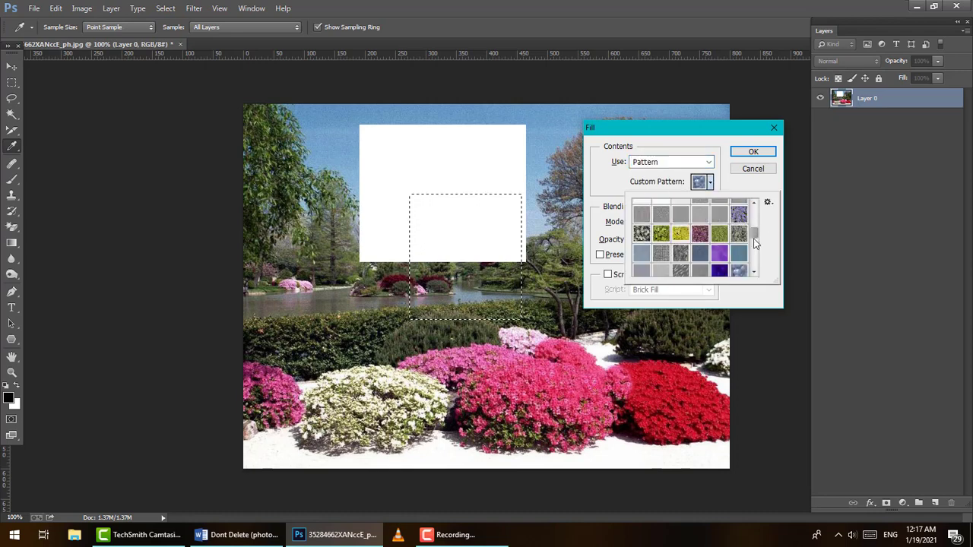
pyautogui.moveTo(755, 266); pyautogui.dragTo(756, 207)
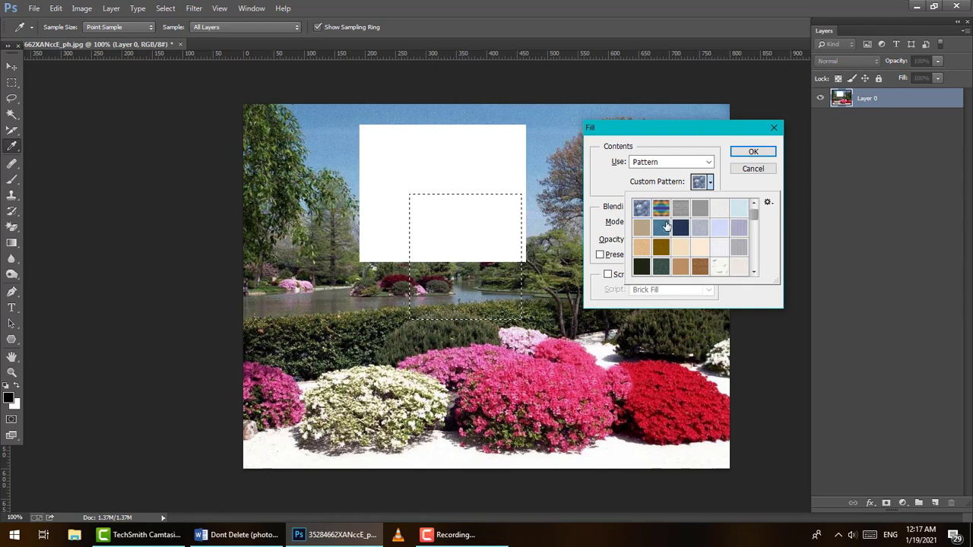
pyautogui.click(642, 248)
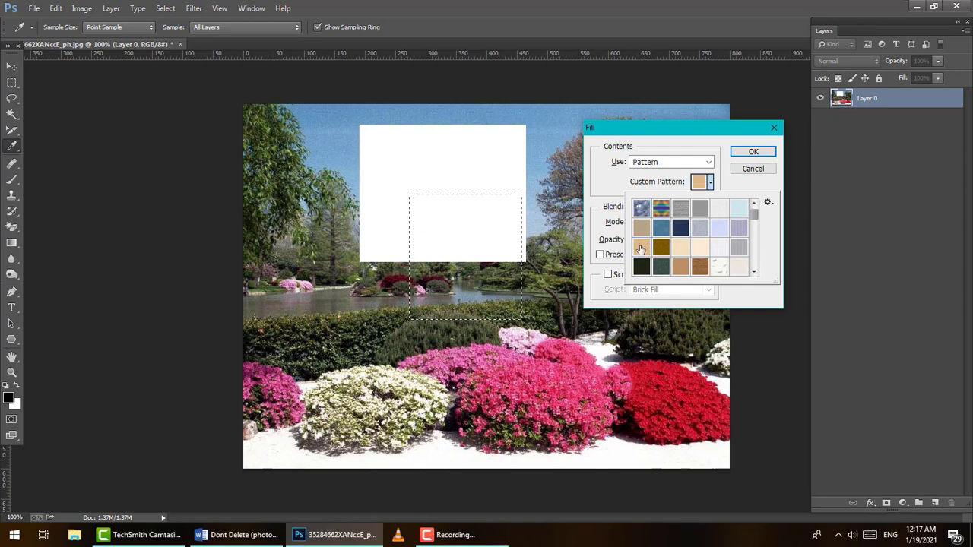
pyautogui.click(752, 152)
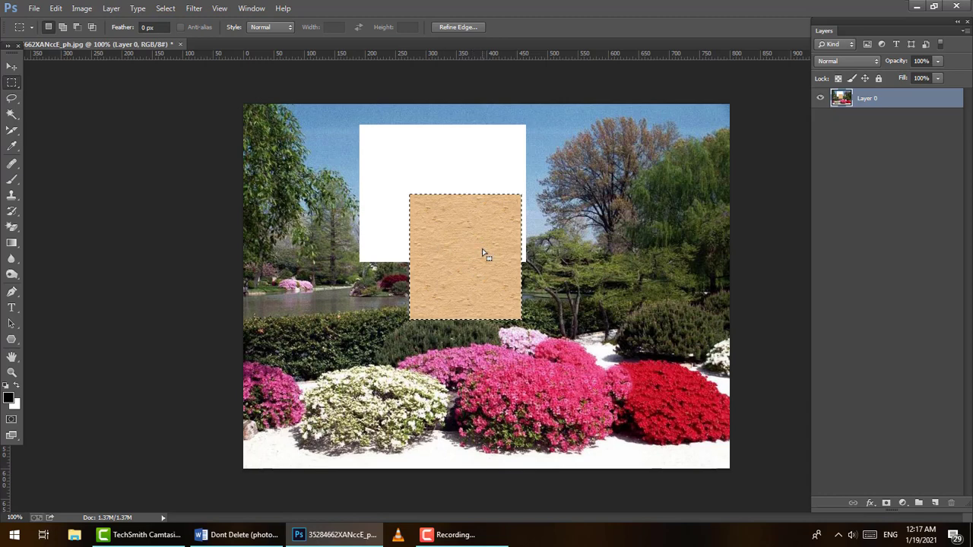
pyautogui.hotkey('ctrl', 'z')
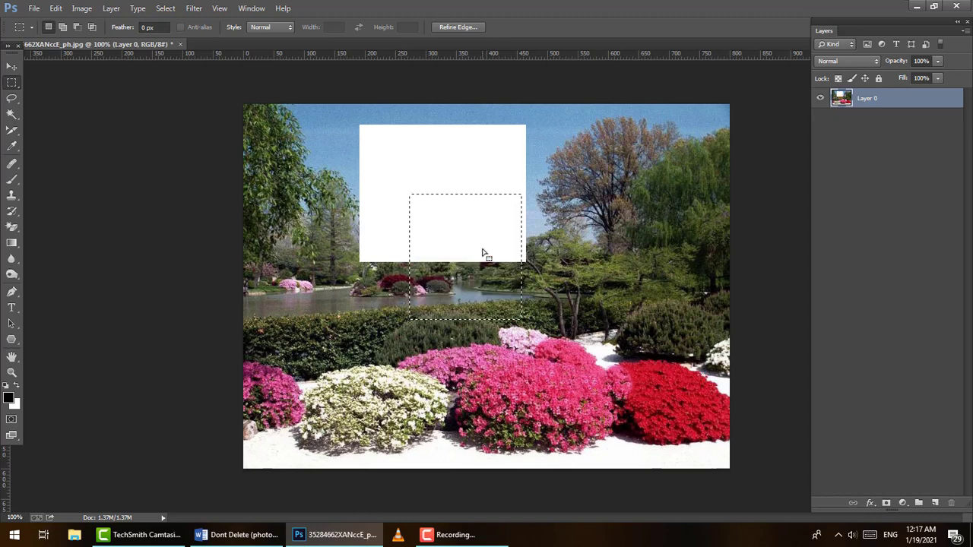
# - Fill the selection overlapping the white box and the lake with History at 100% opacity
pyautogui.press('i')
pyautogui.hotkey('shift', 'F5')
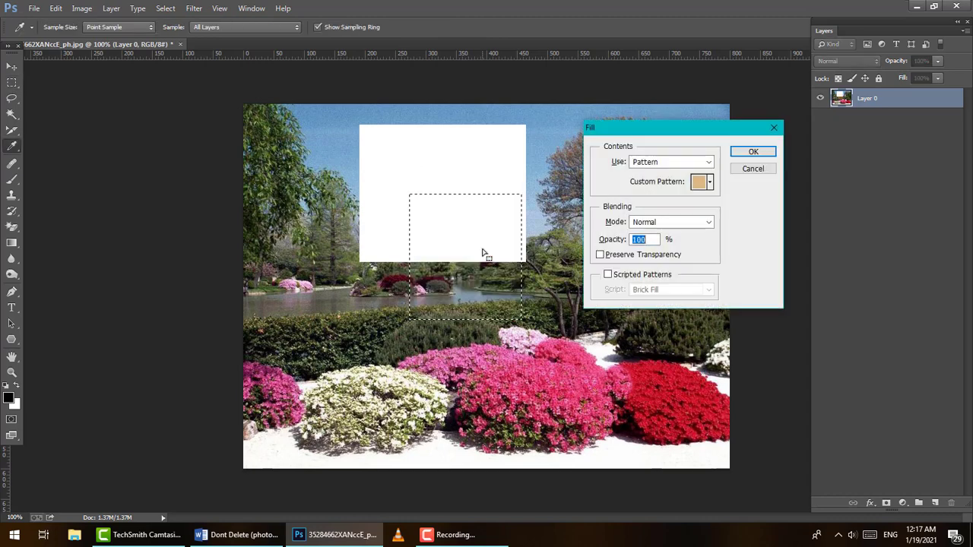
pyautogui.click(706, 162)
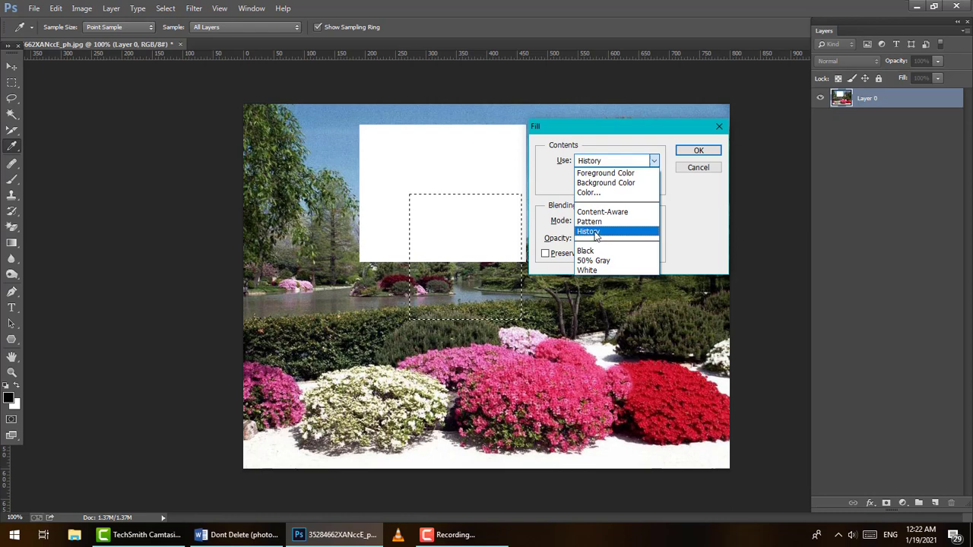
pyautogui.click(595, 232)
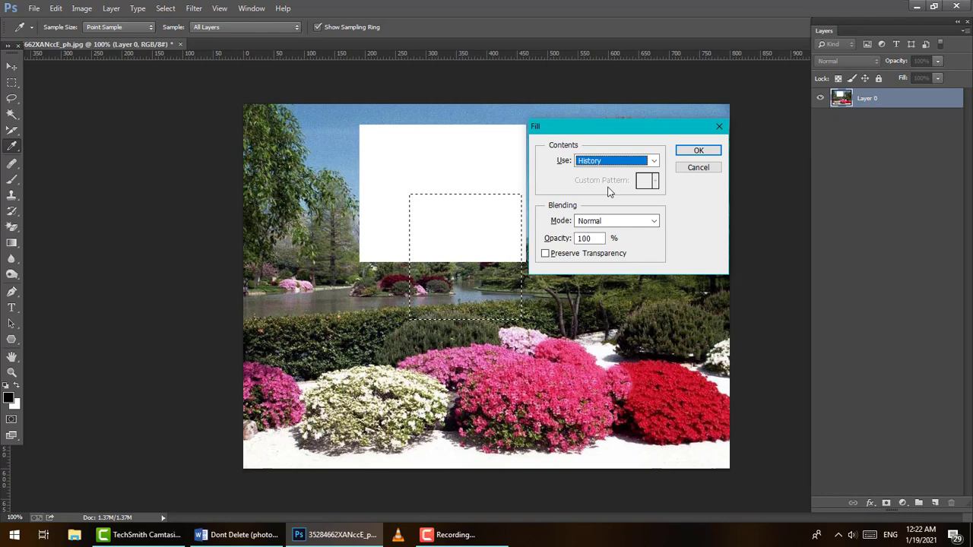
pyautogui.click(699, 151)
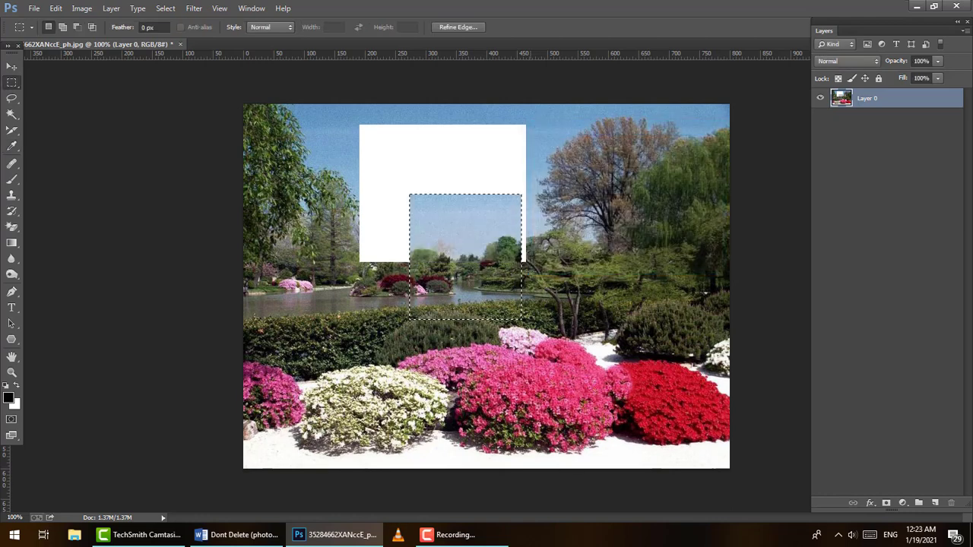
# - Select a rectangle about 390 × 295 px around the remaining white area, fill it with History, and deselect
pyautogui.moveTo(579, 294); pyautogui.dragTo(342, 113)
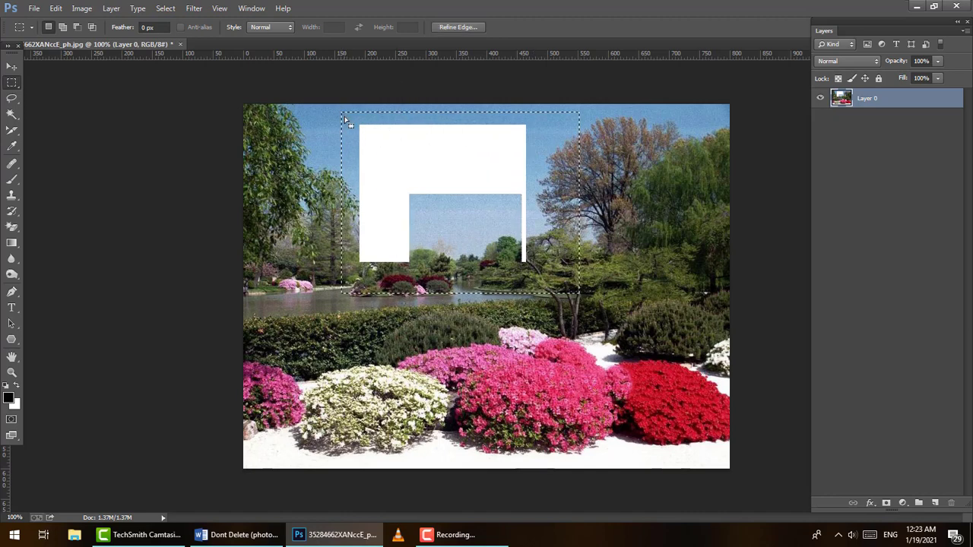
pyautogui.hotkey('shift', 'F5')
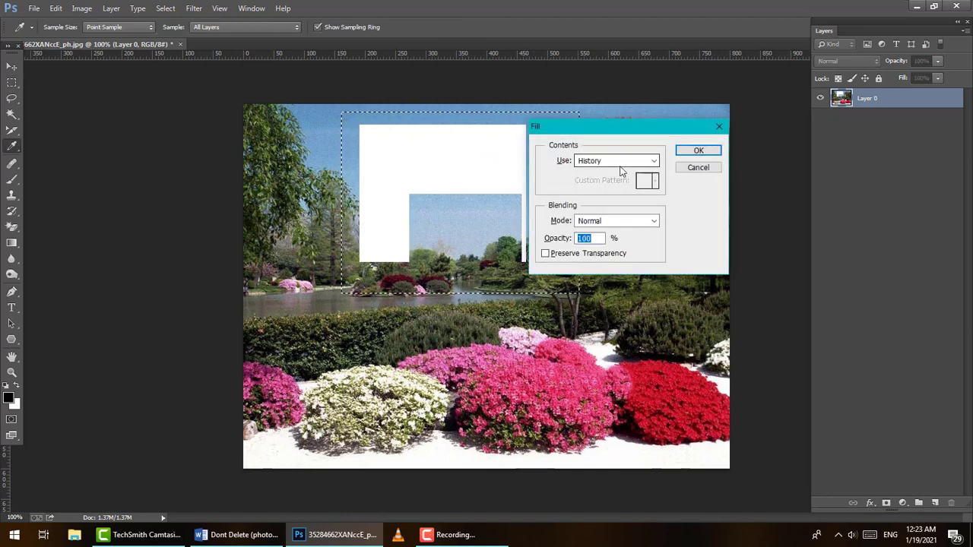
pyautogui.click(693, 151)
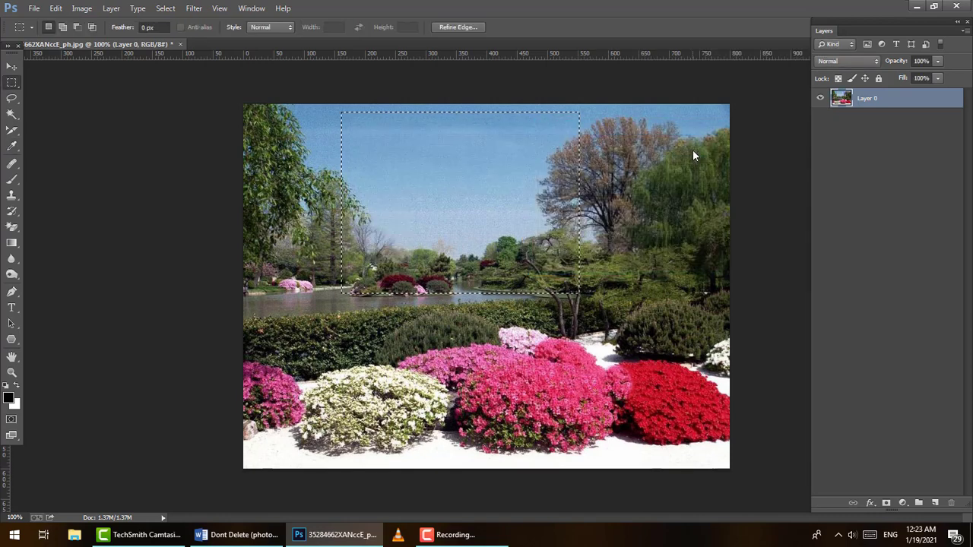
pyautogui.hotkey('ctrl', 'd')
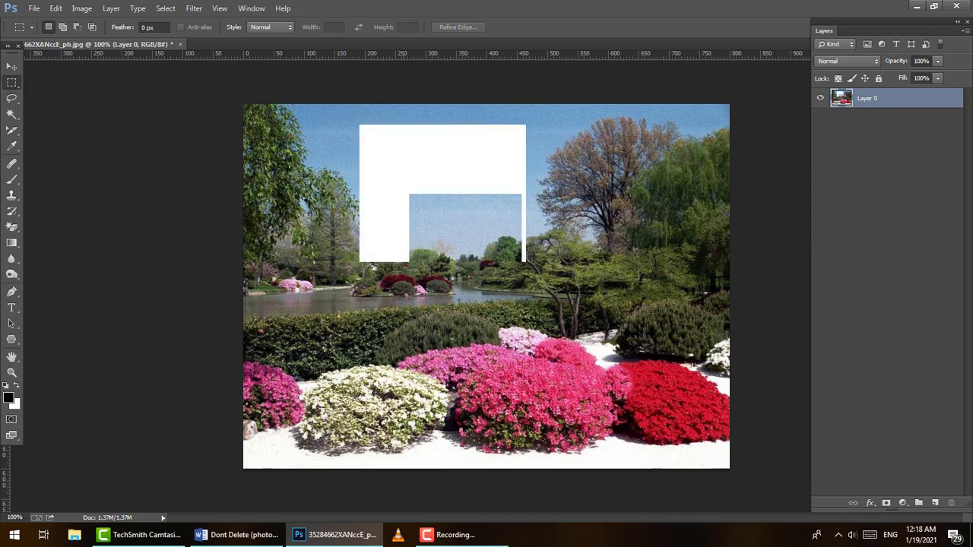
# - Select a rectangle about 225 × 170 px over the lake and hedge, and set the Fill contents to 50% Gray
pyautogui.moveTo(380, 252); pyautogui.dragTo(516, 356)
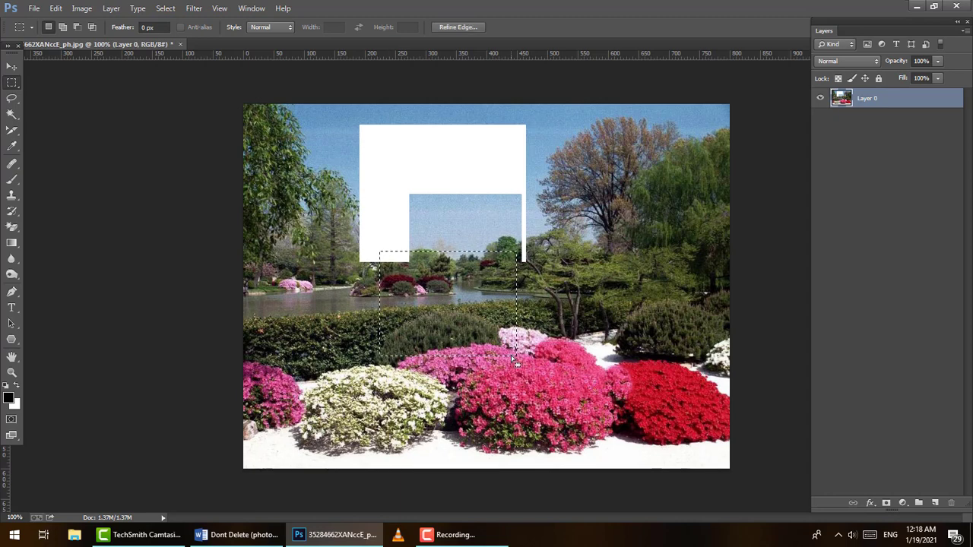
pyautogui.press('i')
pyautogui.hotkey('shift', 'F5')
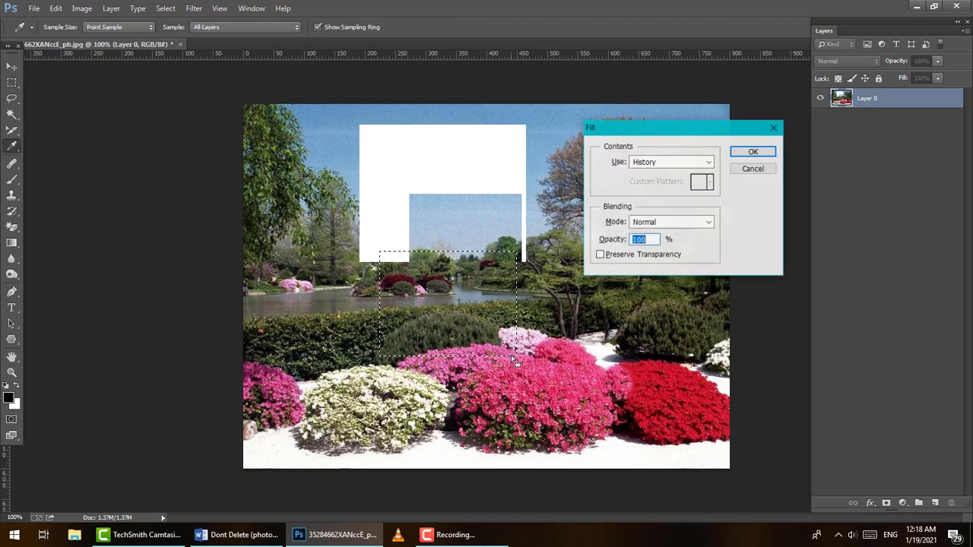
pyautogui.click(650, 162)
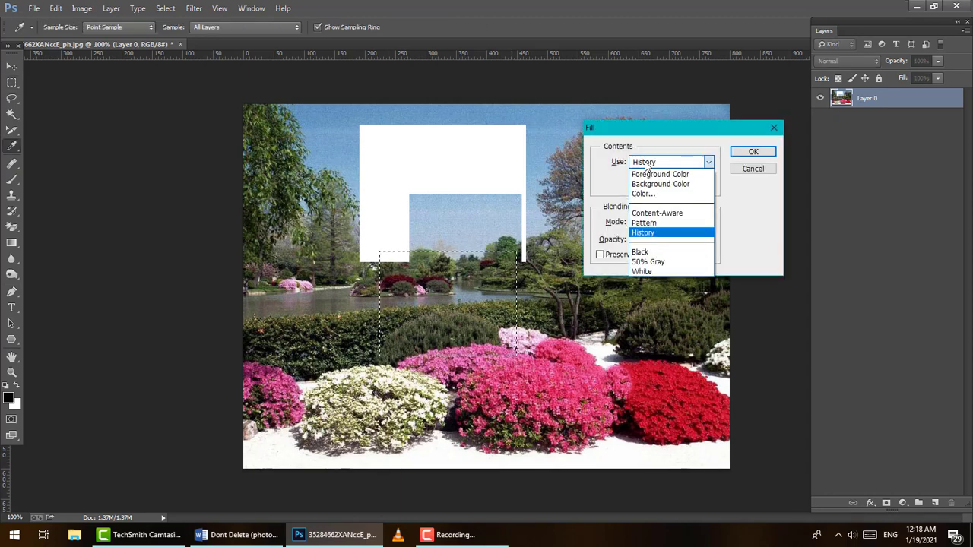
pyautogui.click(658, 263)
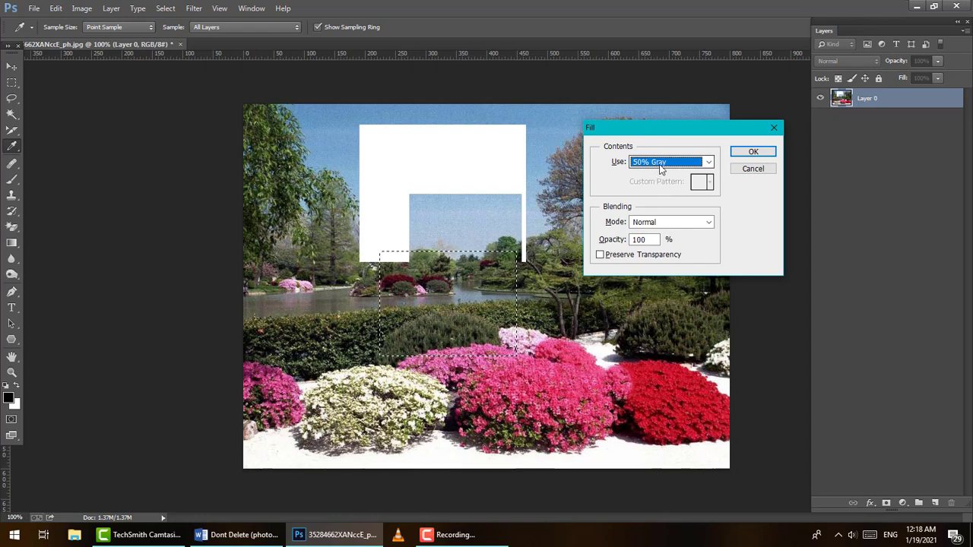
pyautogui.moveTo(674, 131); pyautogui.dragTo(633, 134)
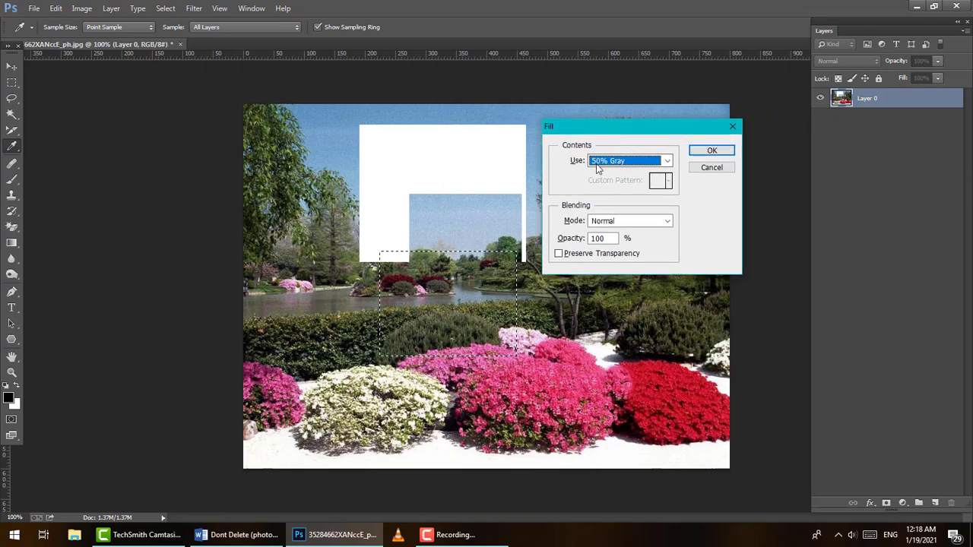
# - Change the Fill contents to White and fill the selected area over the lake, hedge and bushes at 100% opacity
pyautogui.click(668, 162)
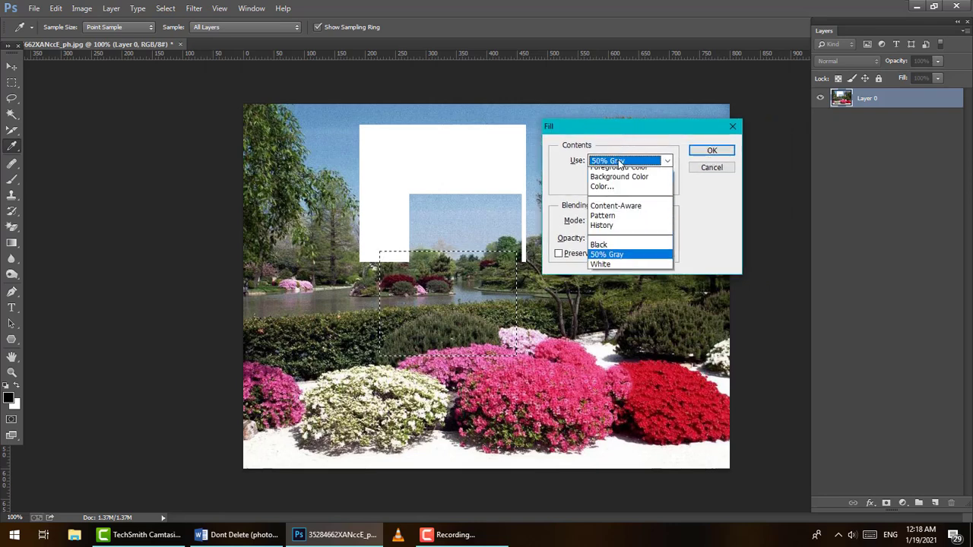
pyautogui.click(604, 272)
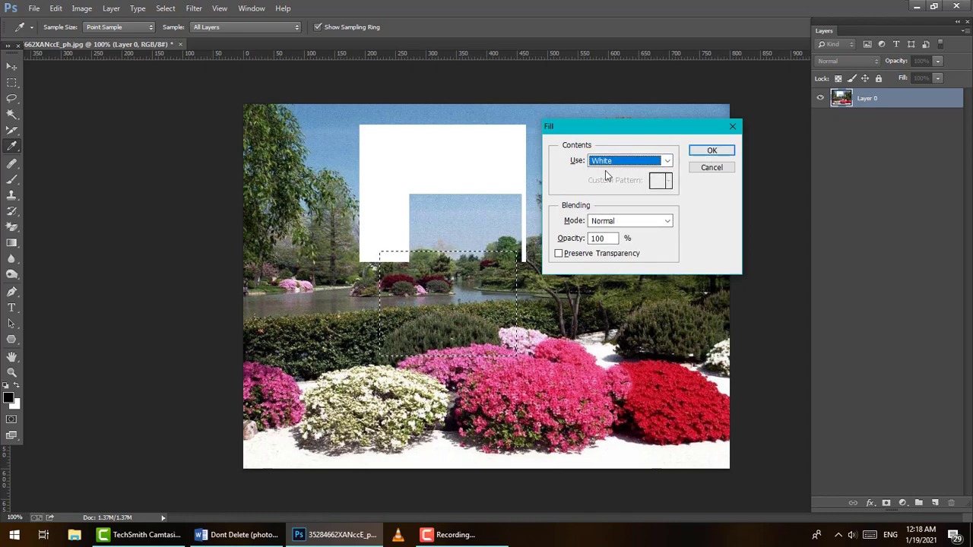
pyautogui.doubleClick(608, 239)
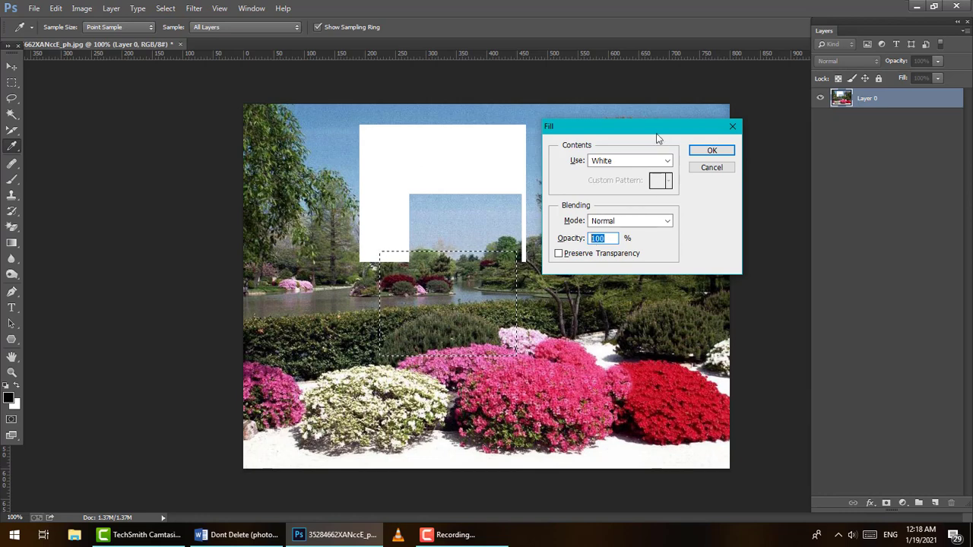
pyautogui.moveTo(645, 129); pyautogui.dragTo(631, 129)
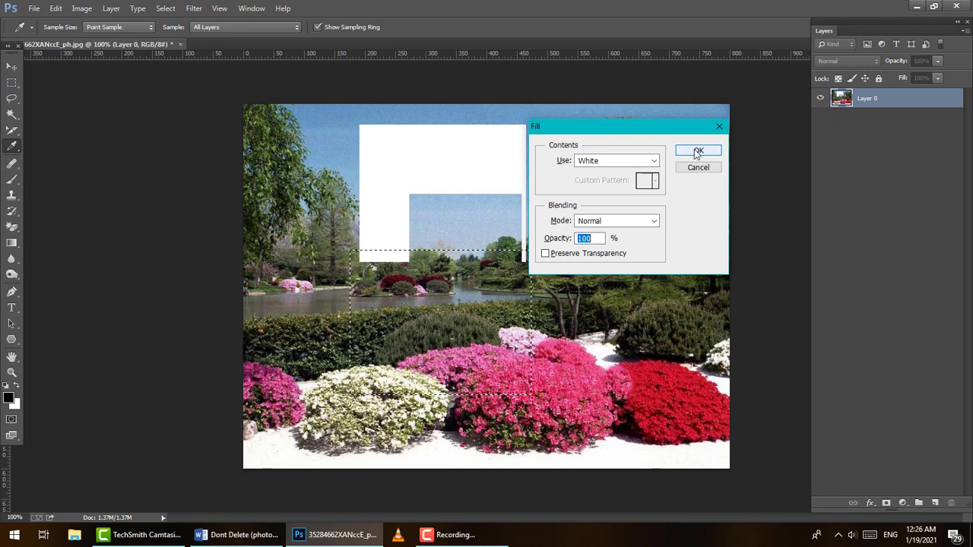
pyautogui.click(698, 151)
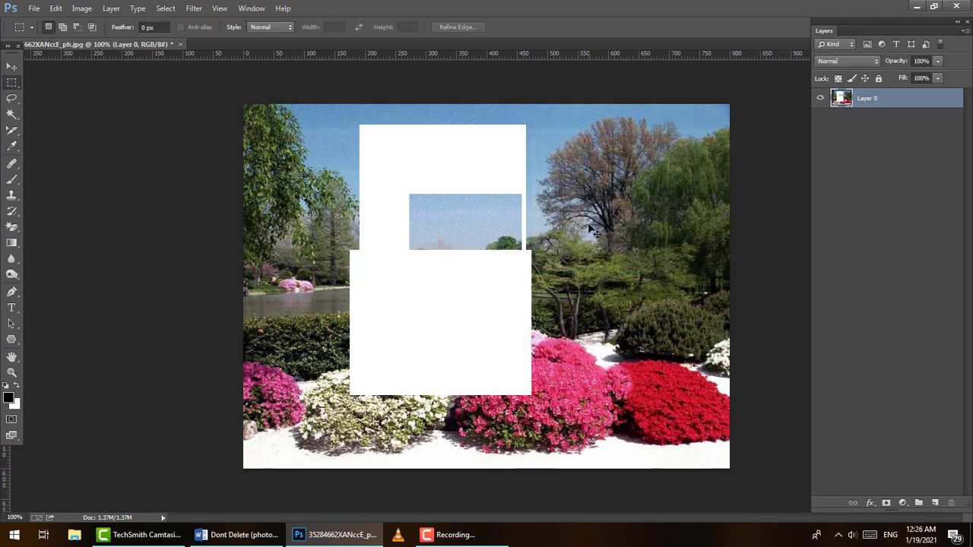
# - Look up the Fill and Stroke sections of the photoshop note in Word, and return to Photoshop
pyautogui.click(237, 538)
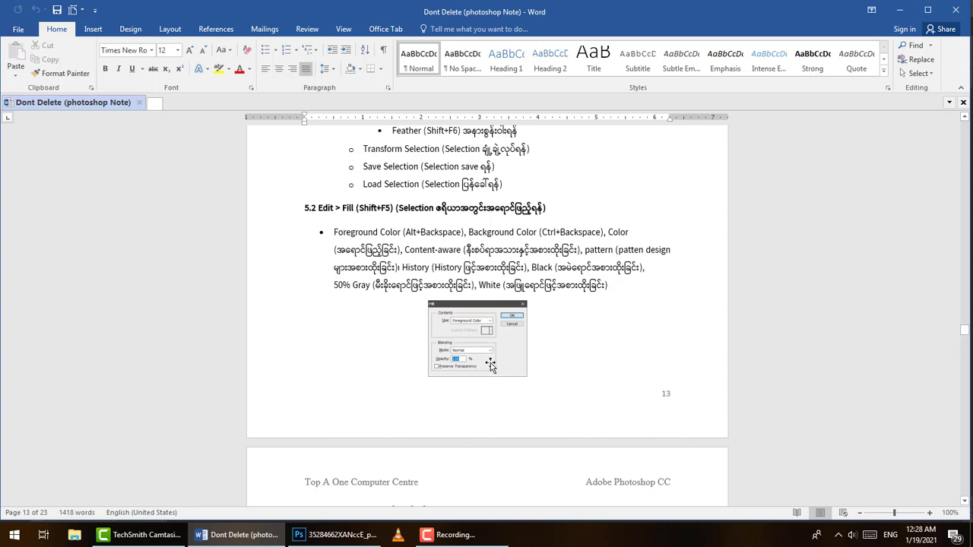
pyautogui.scroll(-8, 489, 362)
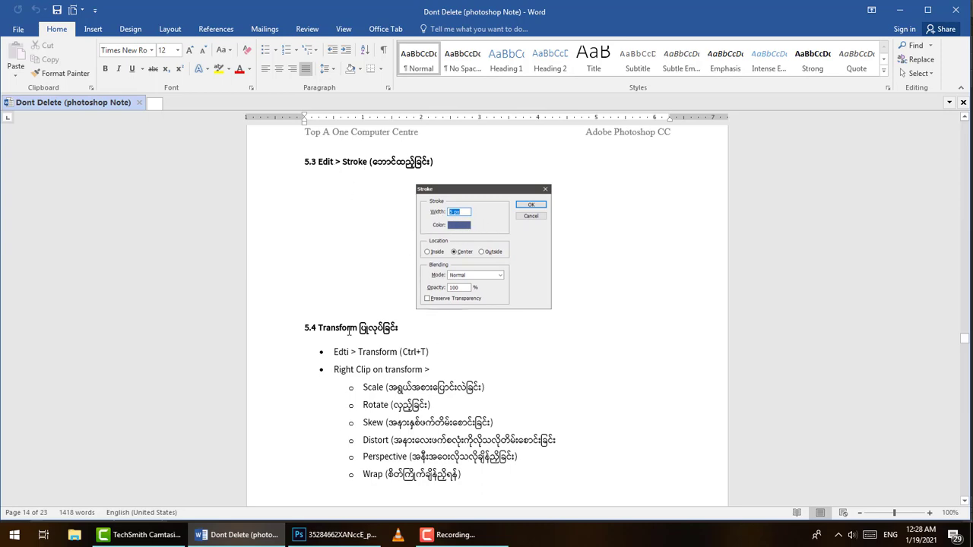
pyautogui.click(334, 534)
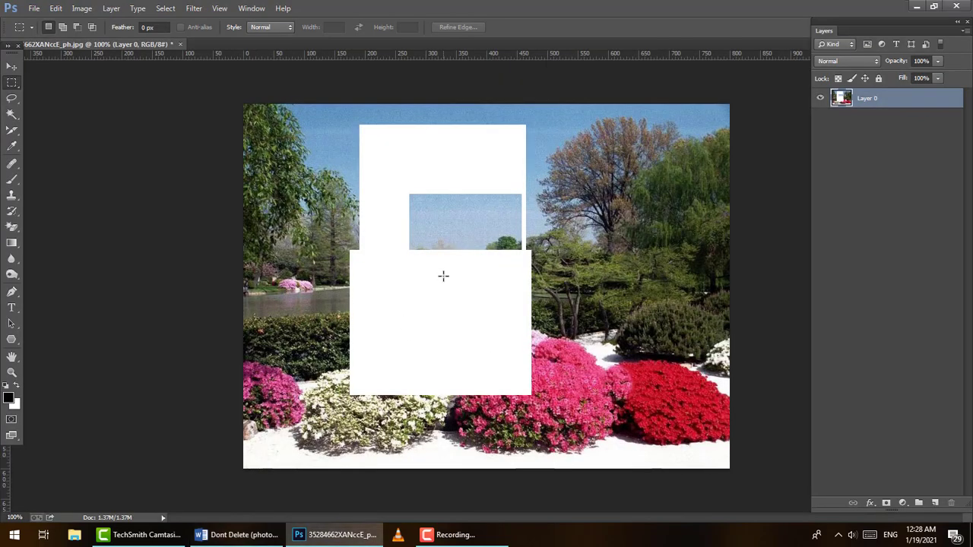
# - Step back through all the fills and selections to the photo's state before the sky rectangle was selected
pyautogui.hotkey('ctrl', 'alt', 'z')
pyautogui.hotkey('ctrl', 'alt', 'z')
pyautogui.hotkey('ctrl', 'alt', 'z')
pyautogui.hotkey('ctrl', 'alt', 'z')
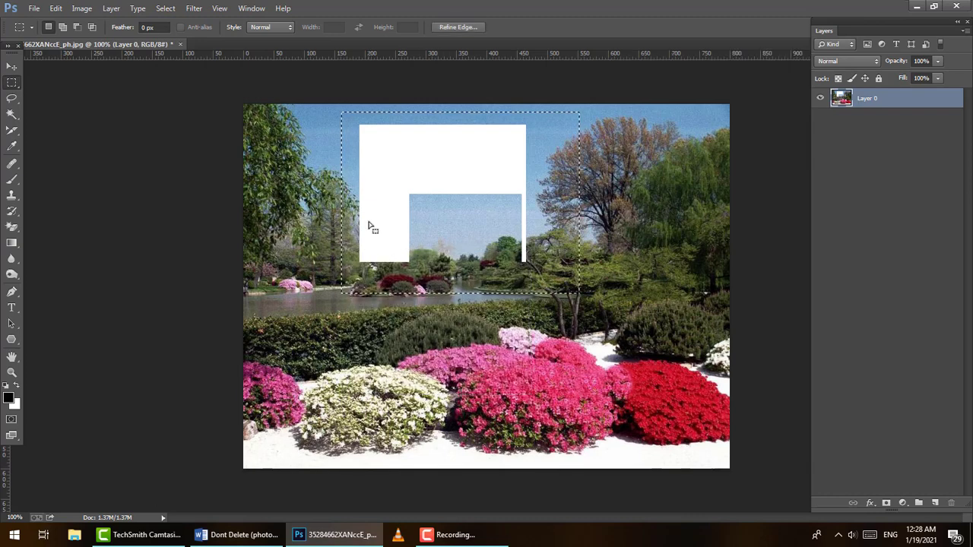
pyautogui.hotkey('ctrl', 'alt', 'z')
pyautogui.hotkey('ctrl', 'alt', 'z')
pyautogui.hotkey('ctrl', 'alt', 'z')
pyautogui.hotkey('ctrl', 'alt', 'z')
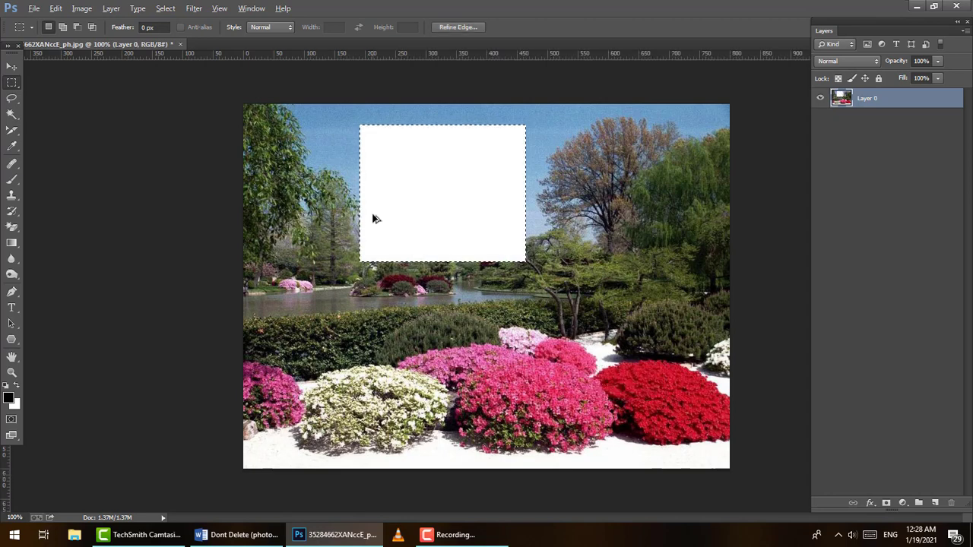
pyautogui.hotkey('ctrl', 'alt', 'z')
pyautogui.hotkey('ctrl', 'alt', 'z')
pyautogui.hotkey('ctrl', 'alt', 'z')
pyautogui.hotkey('ctrl', 'alt', 'z')
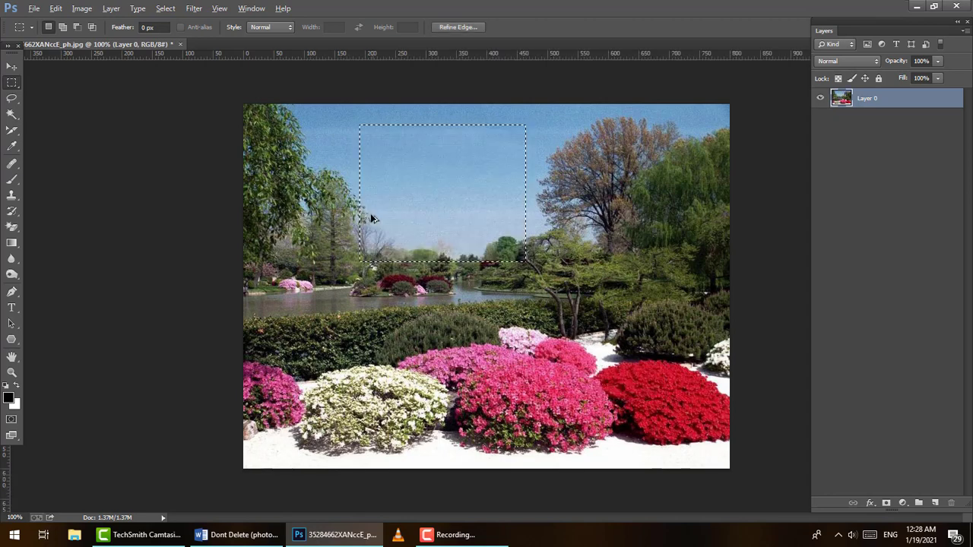
pyautogui.hotkey('ctrl', 'alt', 'z')
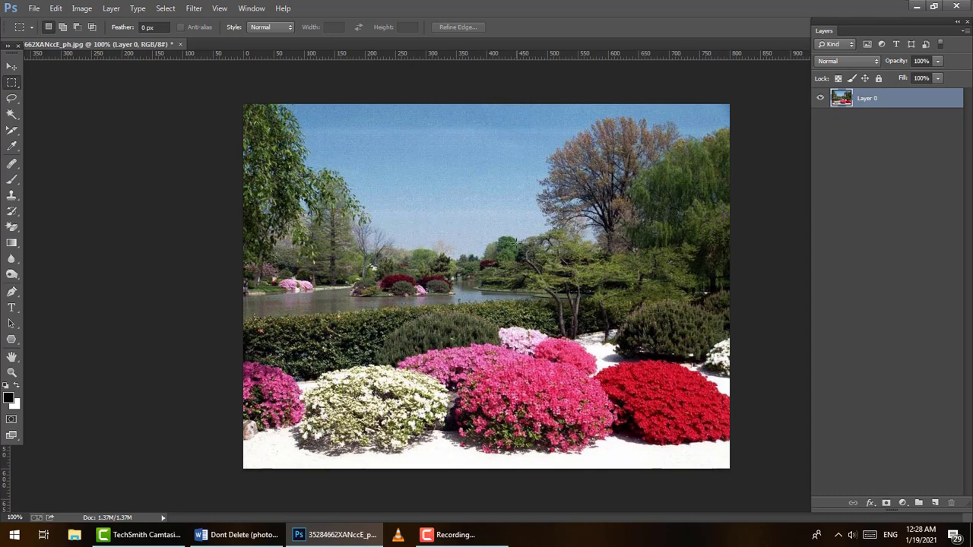
# - Select the whole garden image and set the width of a stroke around it to 10 px
pyautogui.hotkey('ctrl', 'a')
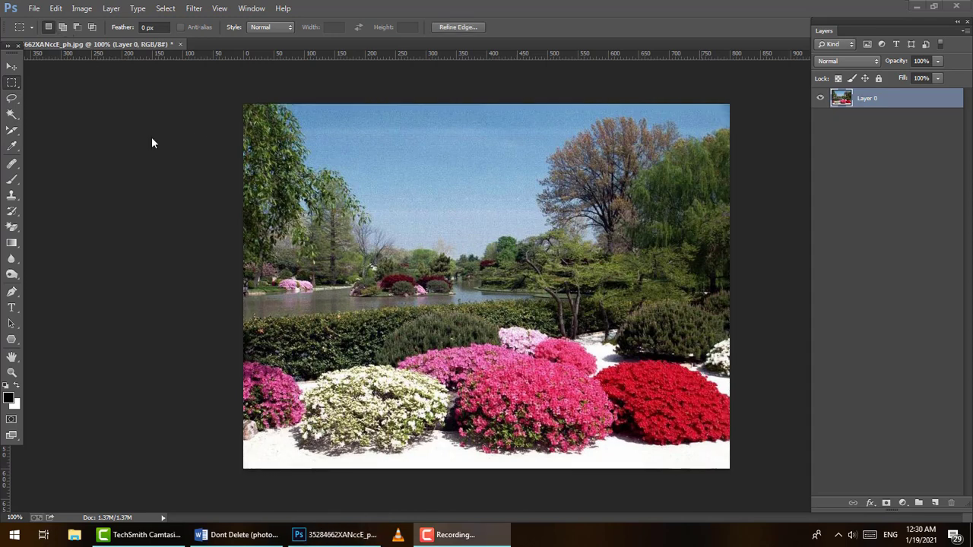
pyautogui.click(56, 8)
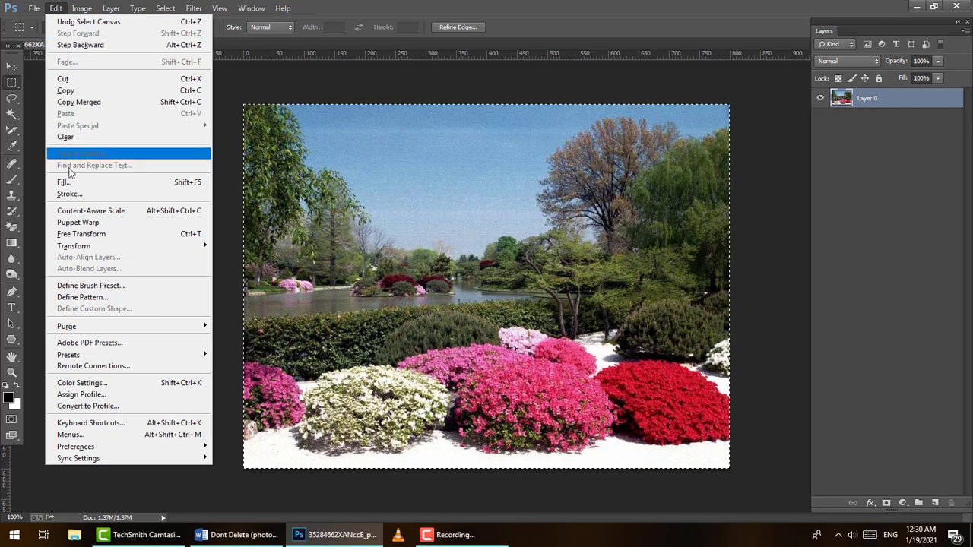
pyautogui.click(72, 195)
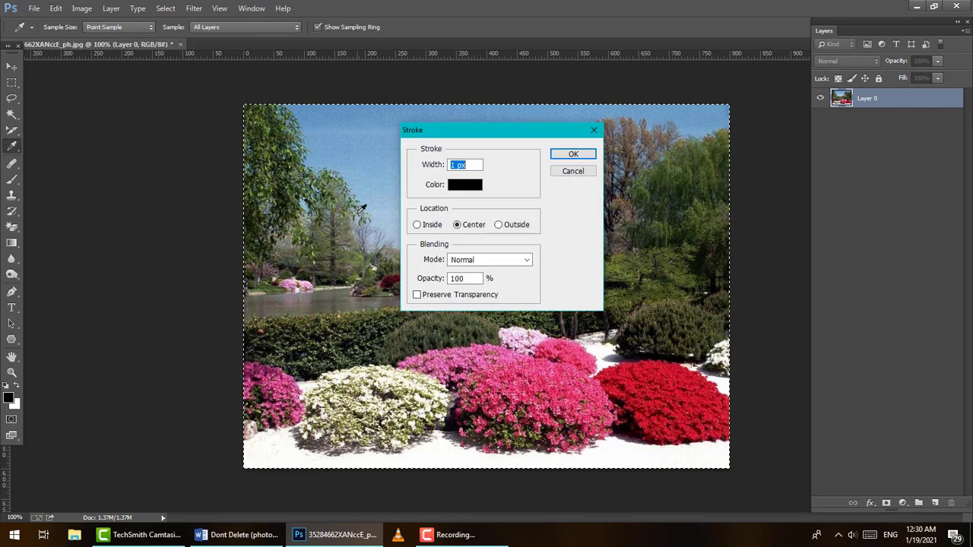
pyautogui.click(477, 166)
pyautogui.moveTo(477, 167); pyautogui.dragTo(447, 167)
pyautogui.click(463, 165)
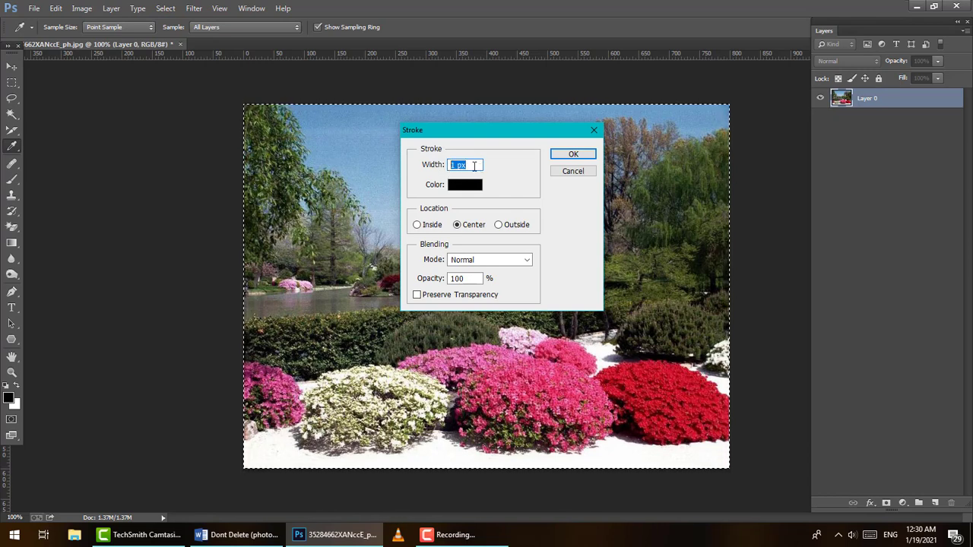
pyautogui.write('10')
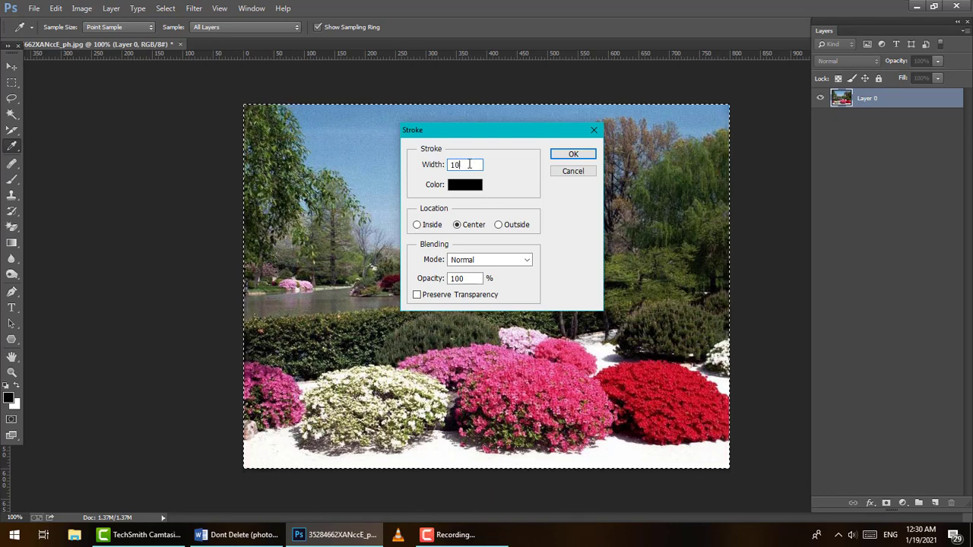
pyautogui.moveTo(472, 165); pyautogui.dragTo(440, 165)
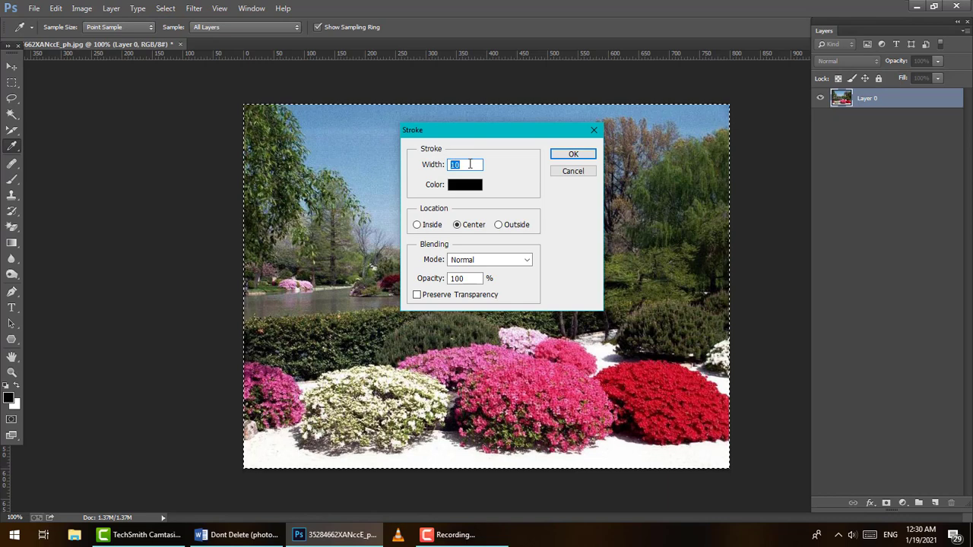
pyautogui.moveTo(473, 165); pyautogui.dragTo(414, 164)
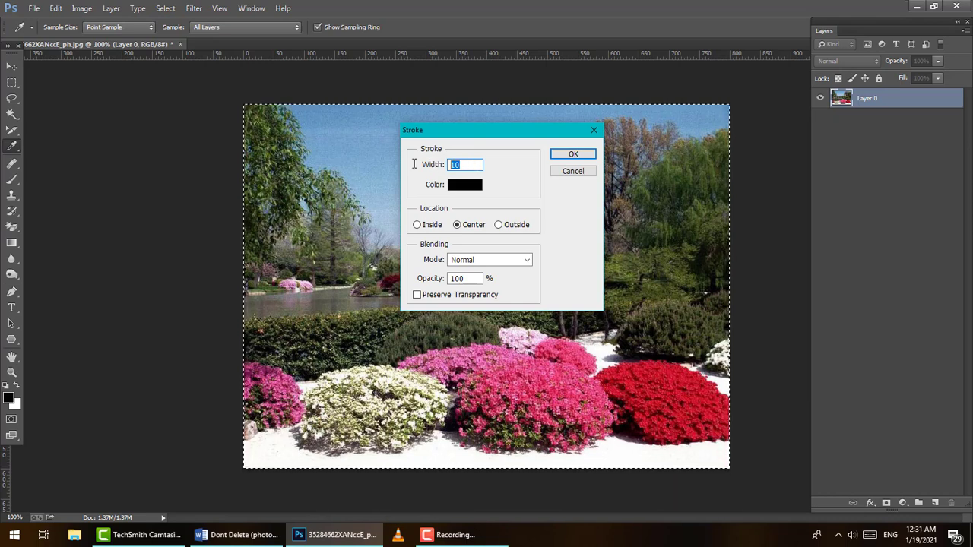
# - Set the stroke color to red #fc0303 and its location to Inside, and apply the stroke around the whole image
pyautogui.click(466, 186)
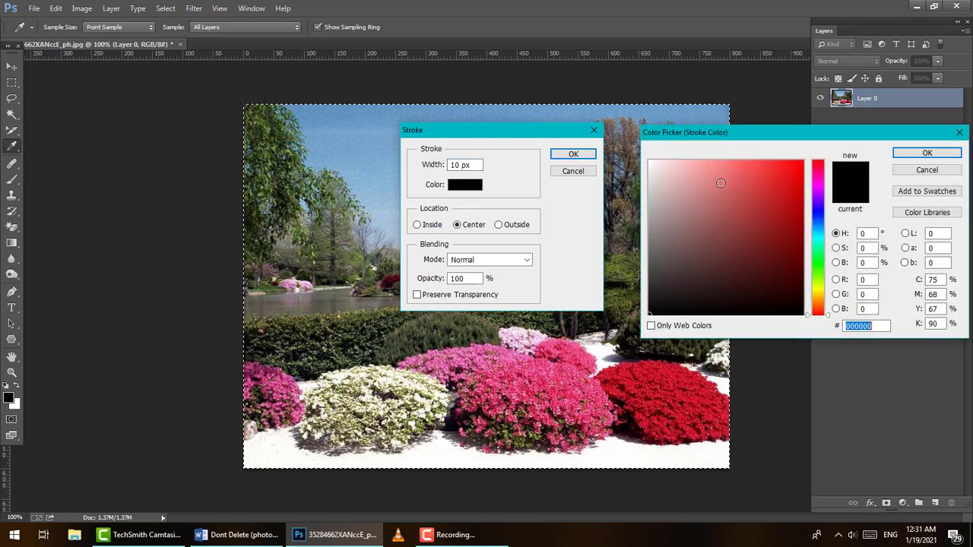
pyautogui.click(801, 163)
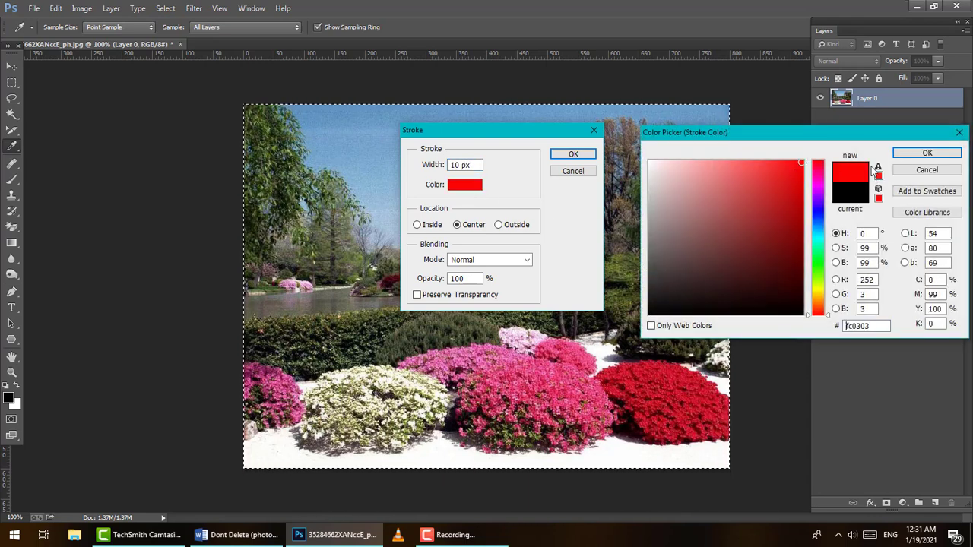
pyautogui.click(913, 155)
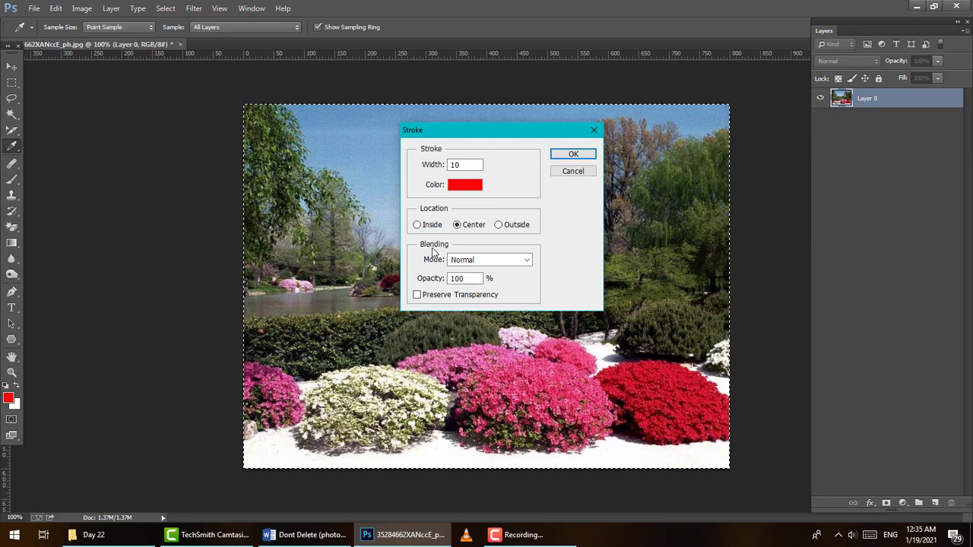
pyautogui.click(459, 278)
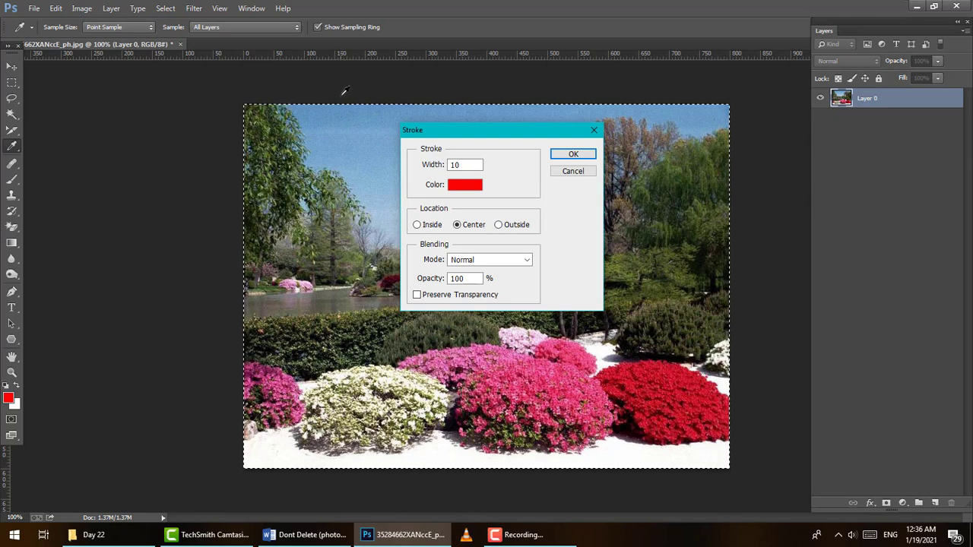
pyautogui.click(425, 225)
pyautogui.click(585, 157)
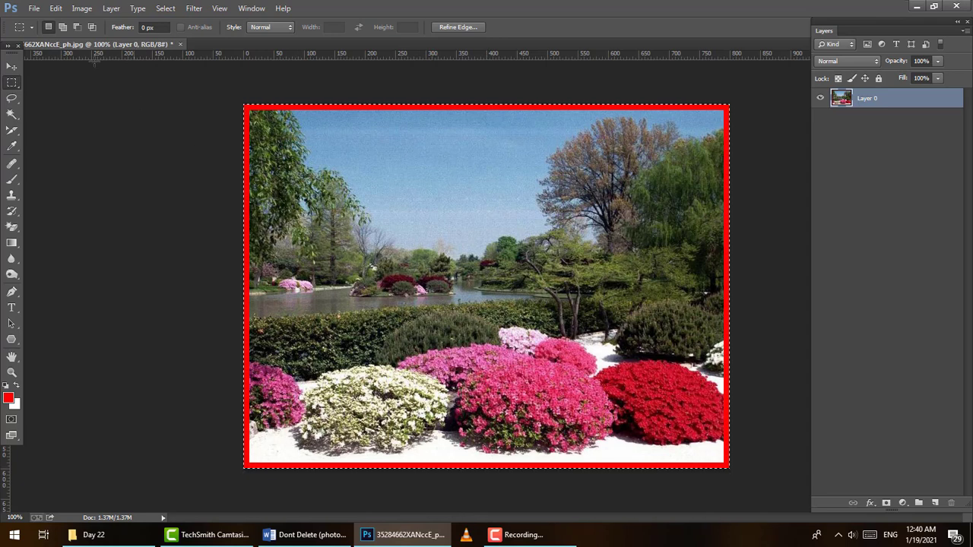
pyautogui.click(55, 9)
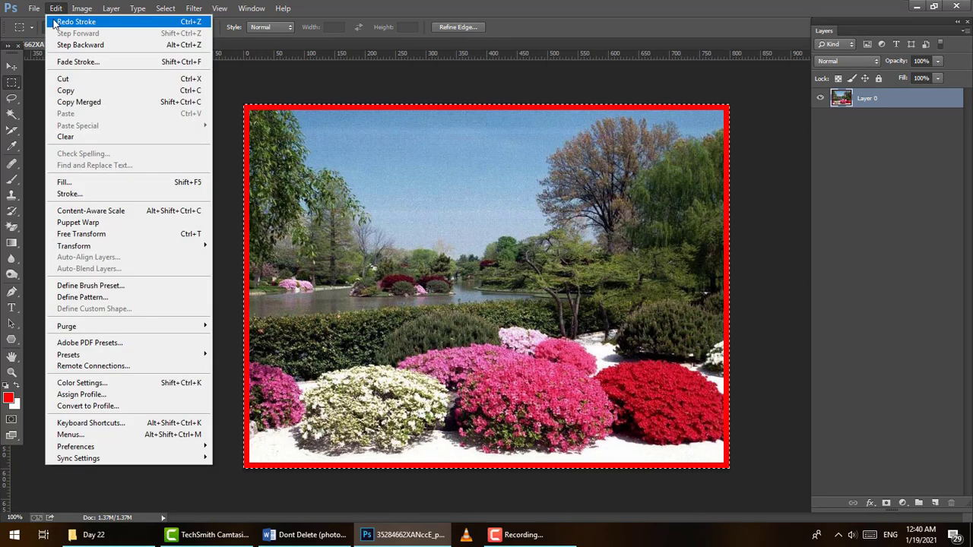
pyautogui.click(68, 194)
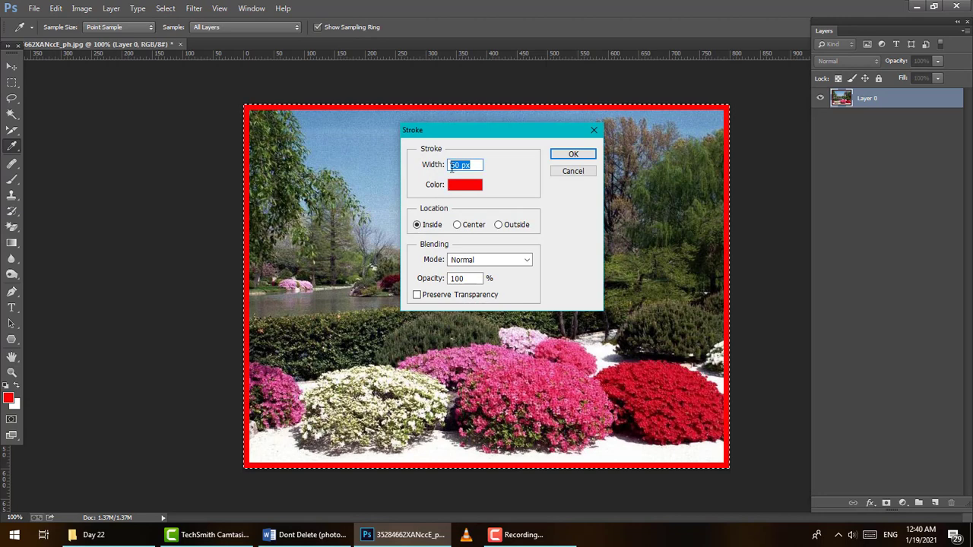
pyautogui.moveTo(472, 167); pyautogui.dragTo(450, 165)
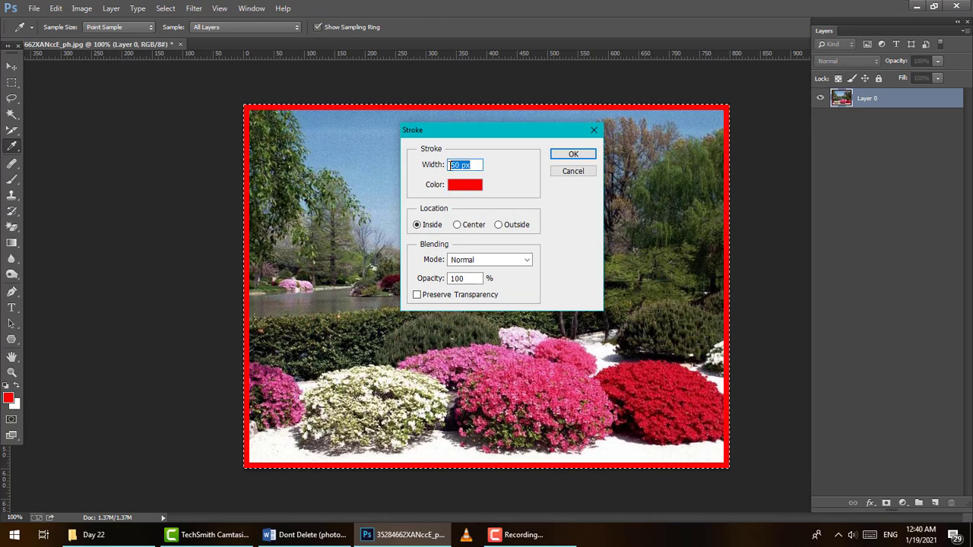
pyautogui.click(471, 166)
pyautogui.moveTo(471, 166); pyautogui.dragTo(448, 166)
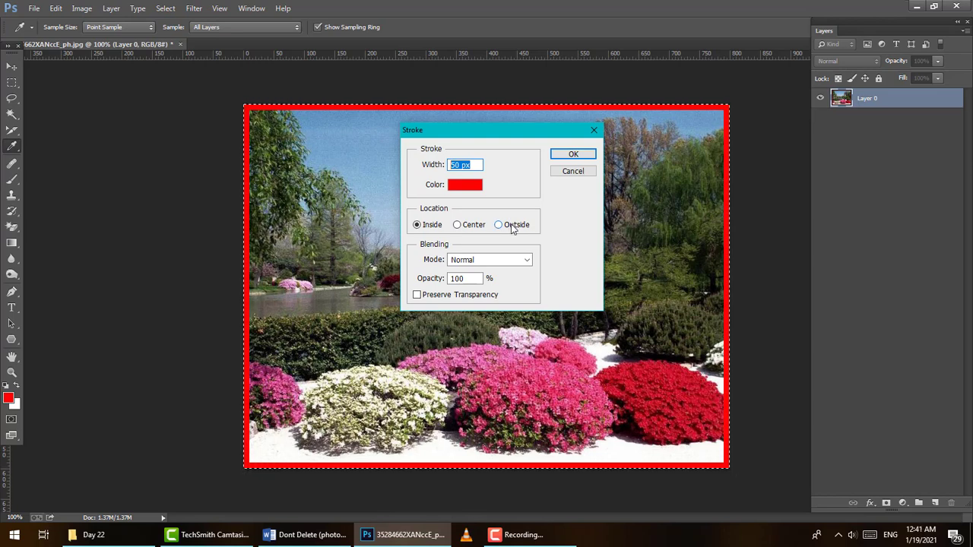
pyautogui.click(572, 155)
pyautogui.press('m')
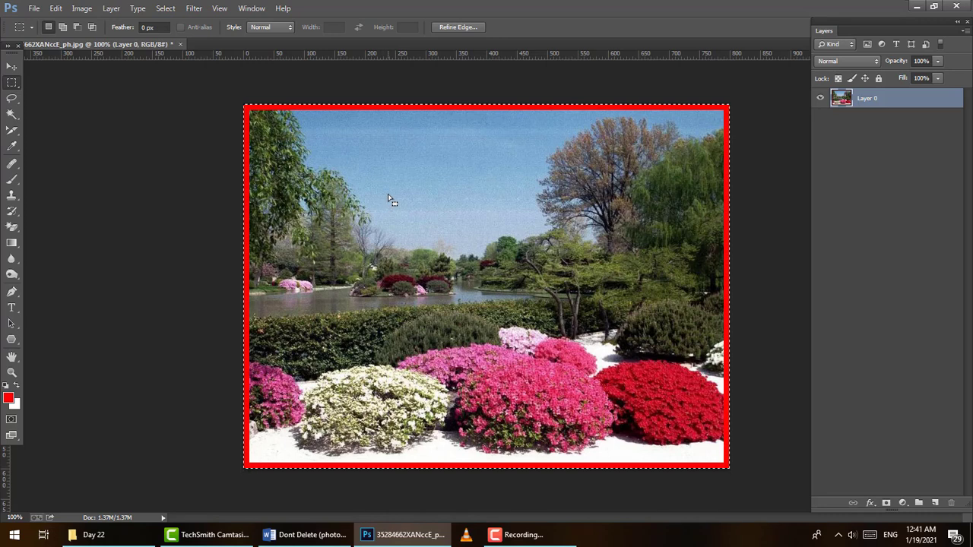
# - Deselect the image, and look up the Stroke section of the photoshop note in Word before returning to Photoshop
pyautogui.hotkey('ctrl', 'd')
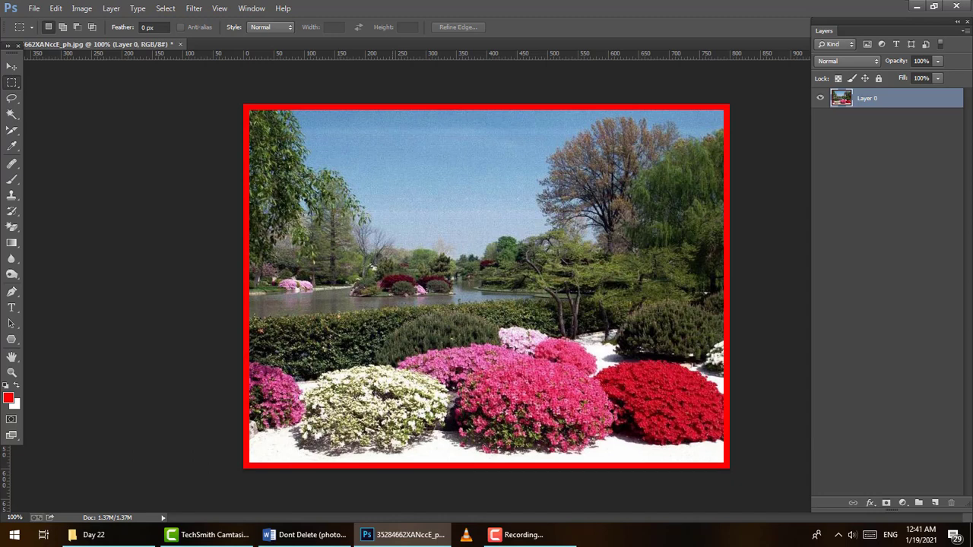
pyautogui.click(311, 535)
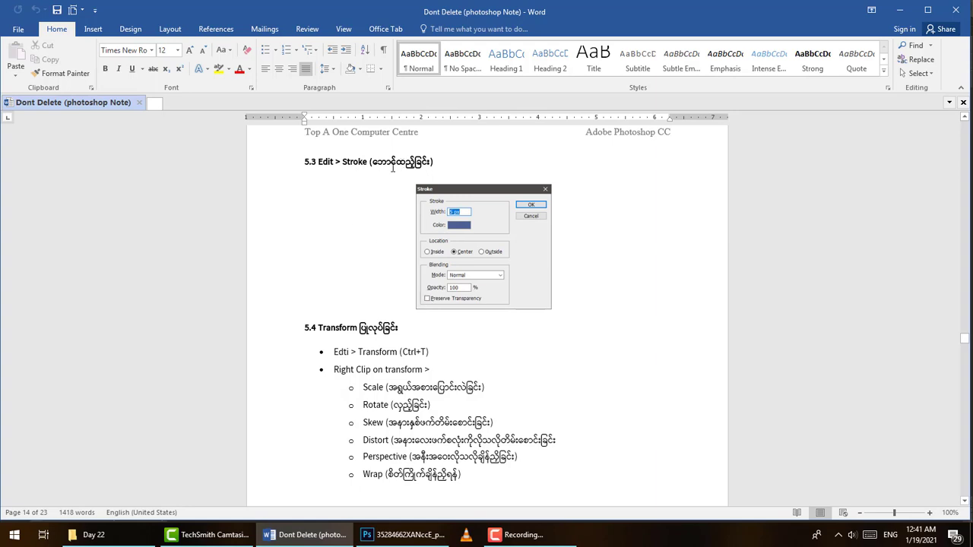
pyautogui.click(402, 534)
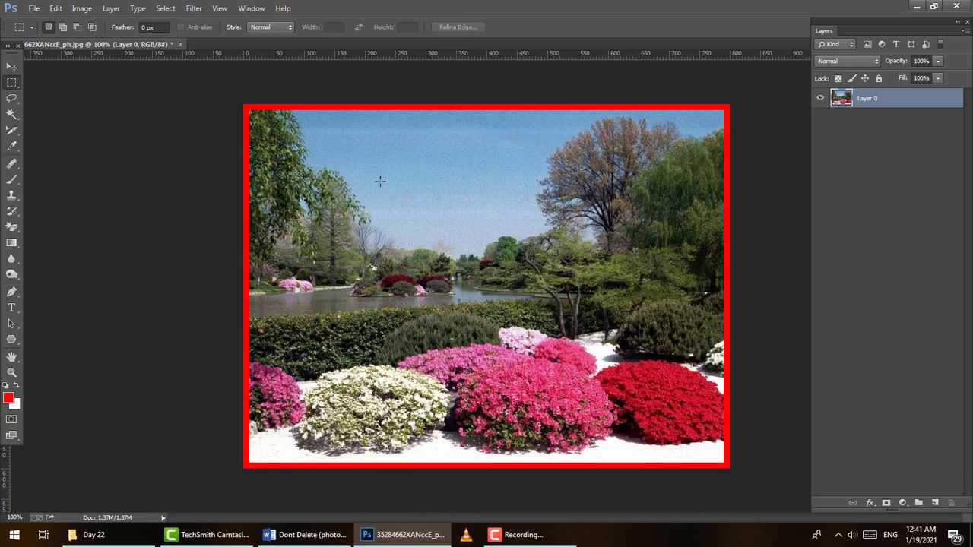
# - Select a rectangle about 310 × 260 px over the sky and lake and apply a 50 px red stroke inside it
pyautogui.moveTo(344, 155); pyautogui.dragTo(532, 314)
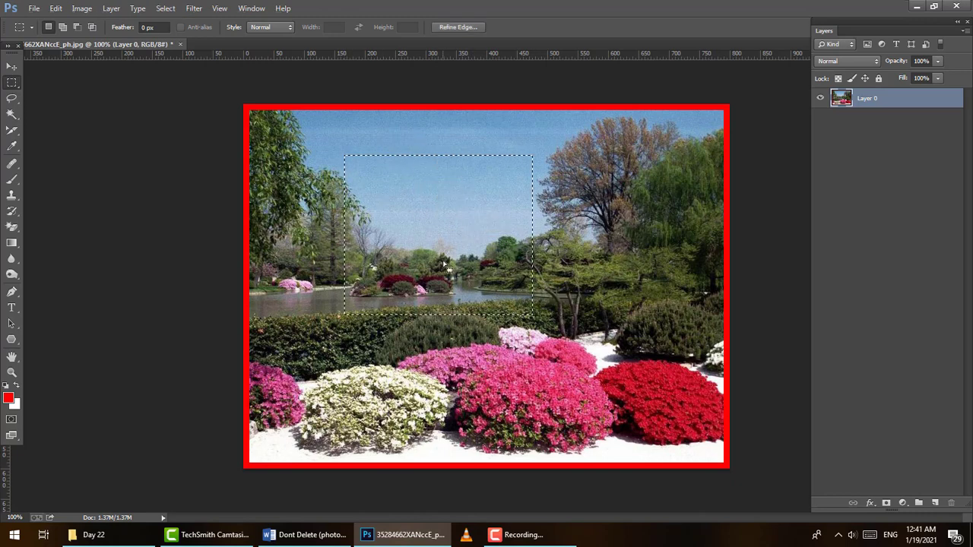
pyautogui.click(56, 8)
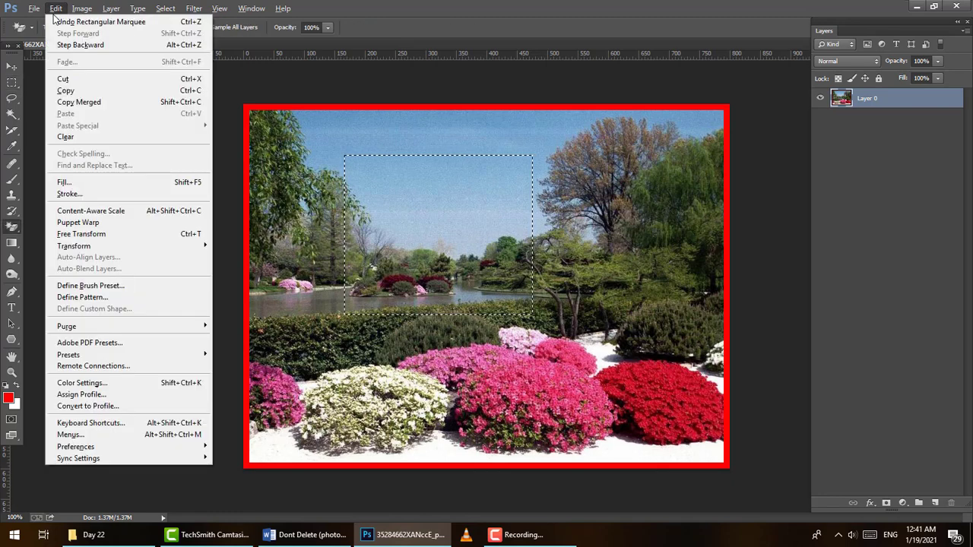
pyautogui.click(70, 194)
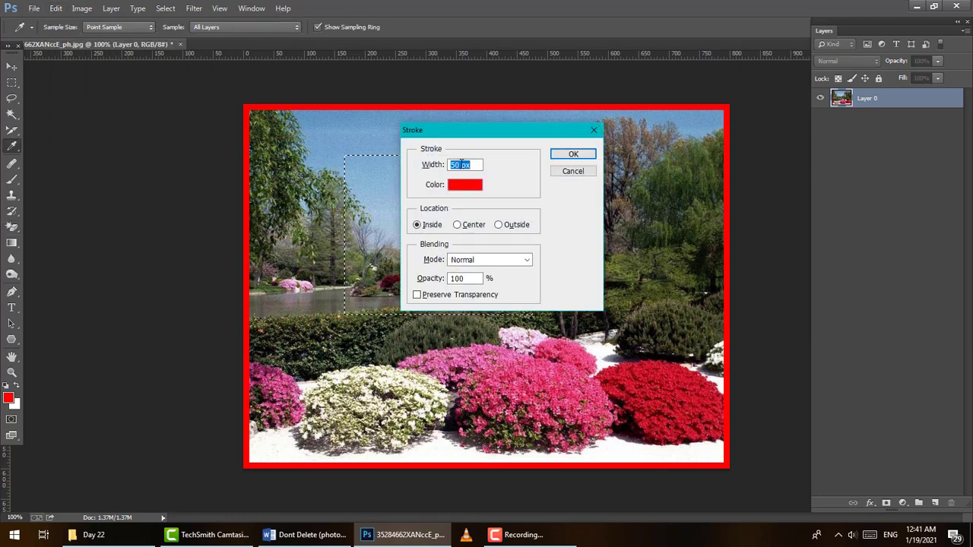
pyautogui.click(570, 155)
pyautogui.press('g')
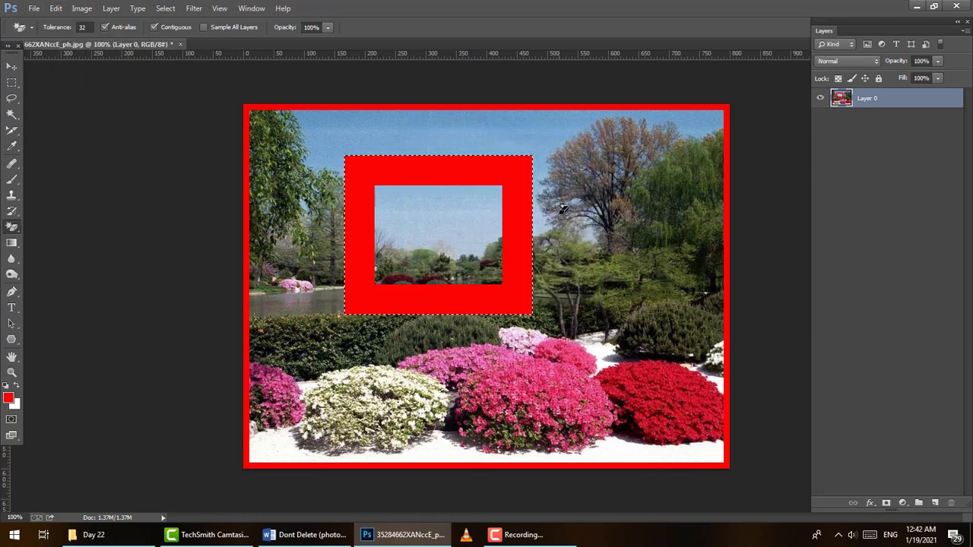
# - Apply another red Inside stroke, 10 px wide, to the same rectangular selection and deselect it
pyautogui.press('alt')
pyautogui.press('e')
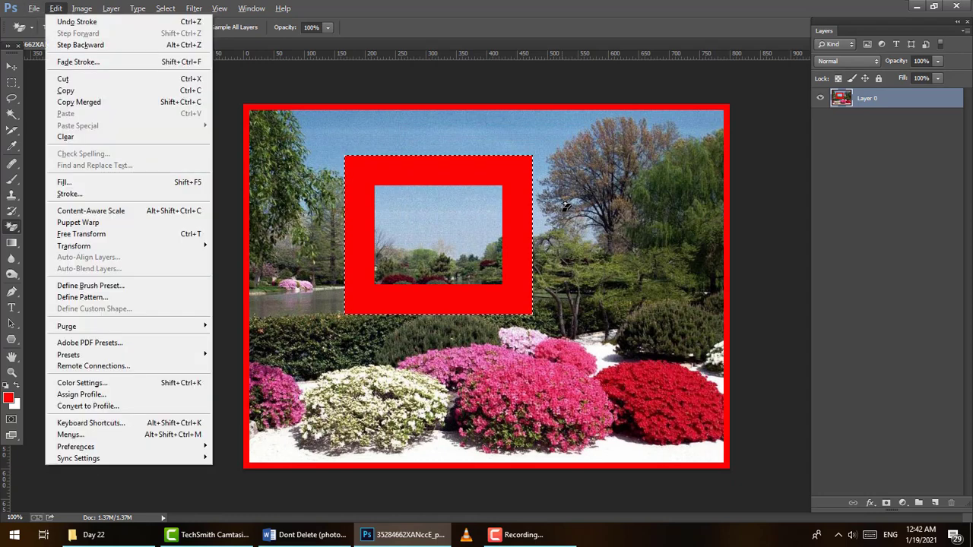
pyautogui.press('k')
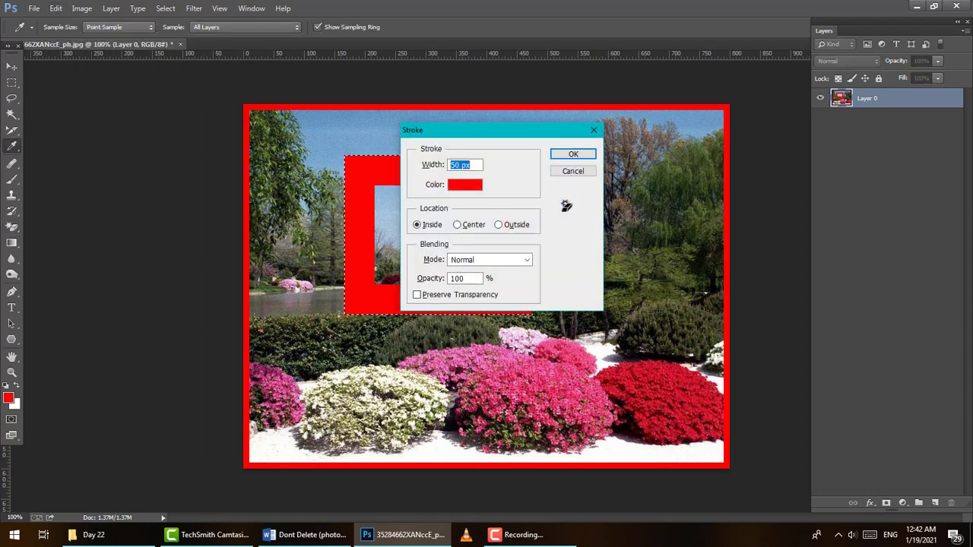
pyautogui.write('10')
pyautogui.press('Return')
pyautogui.press('m')
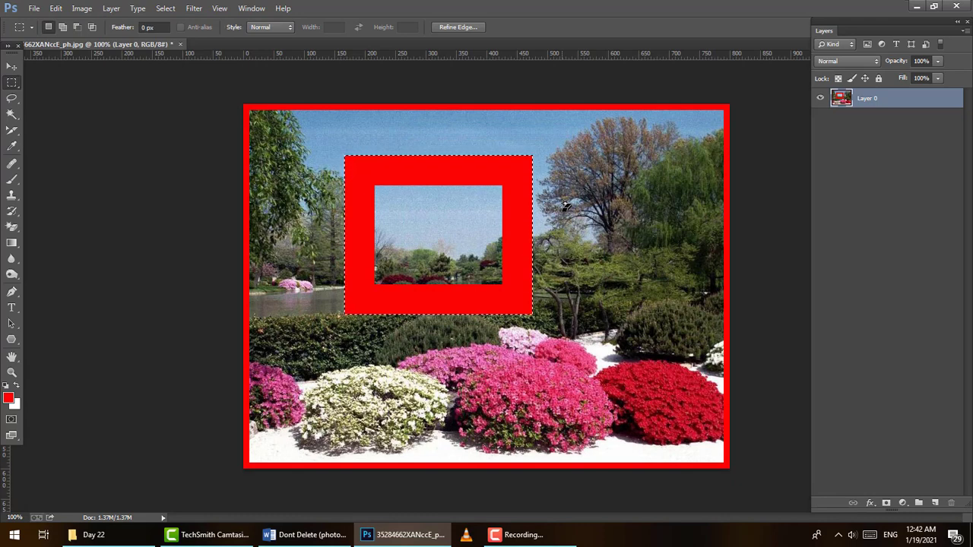
pyautogui.hotkey('ctrl', 'd')
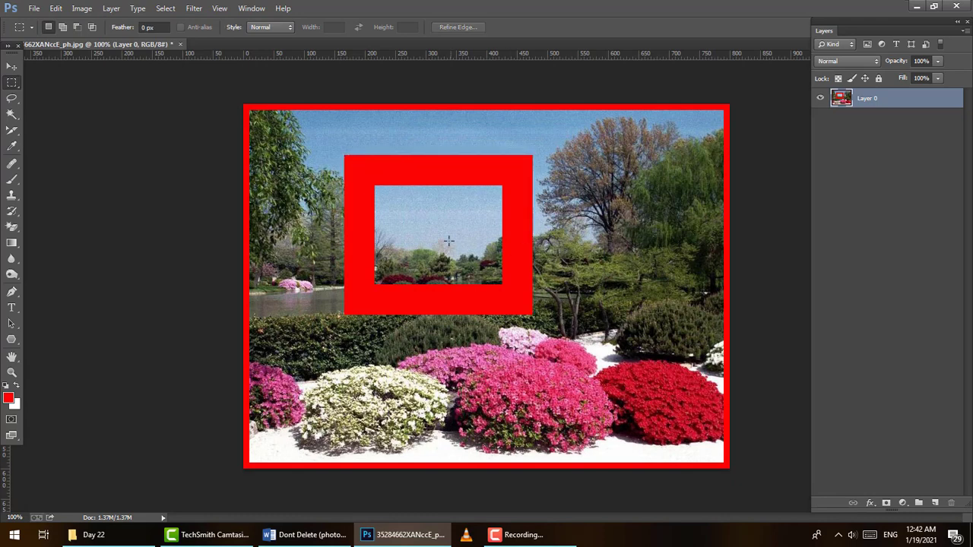